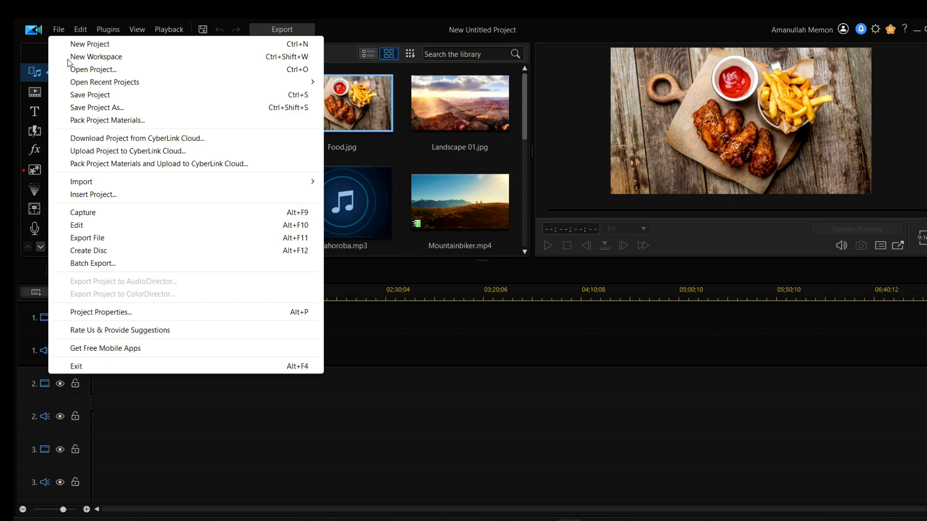
Step: Import the video 20230510_153155 from the may 11 folder inside Desktop > videos into the media library
{"action": "mouse_move", "coordinate": [111, 183]}
{"action": "left_click", "coordinate": [372, 184]}
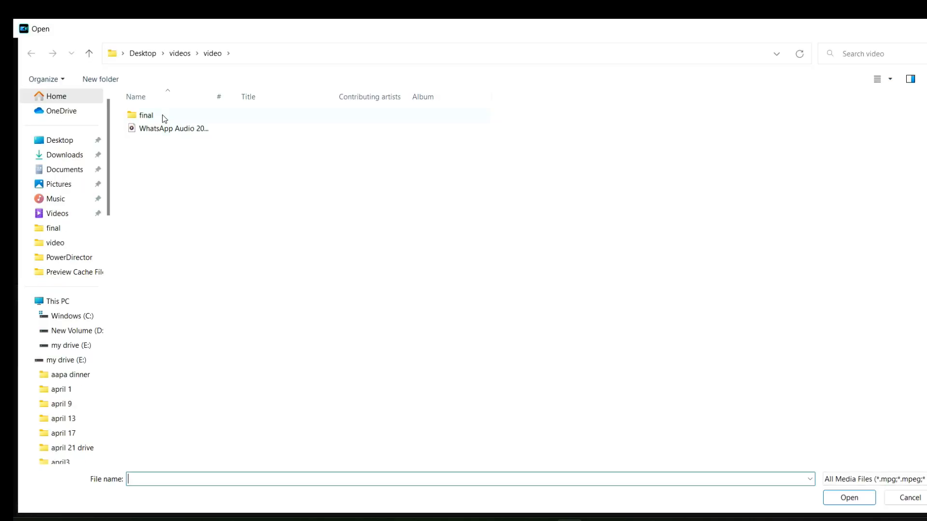
{"action": "left_click", "coordinate": [89, 55]}
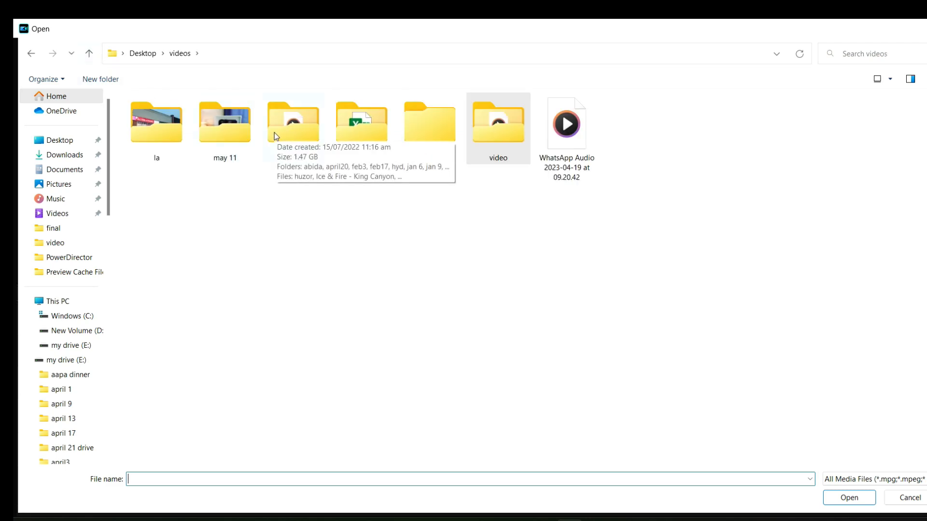
{"action": "double_click", "coordinate": [208, 122]}
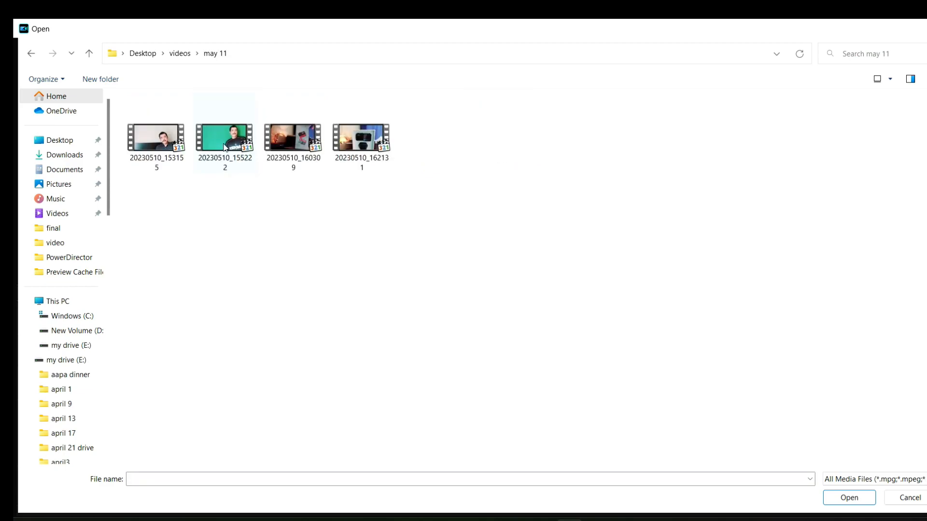
{"action": "left_click", "coordinate": [169, 137]}
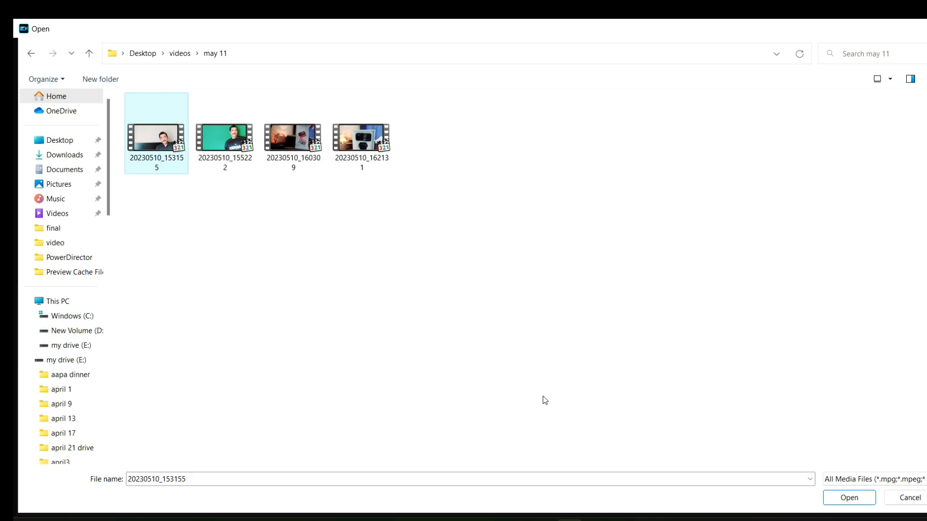
{"action": "left_click", "coordinate": [860, 501]}
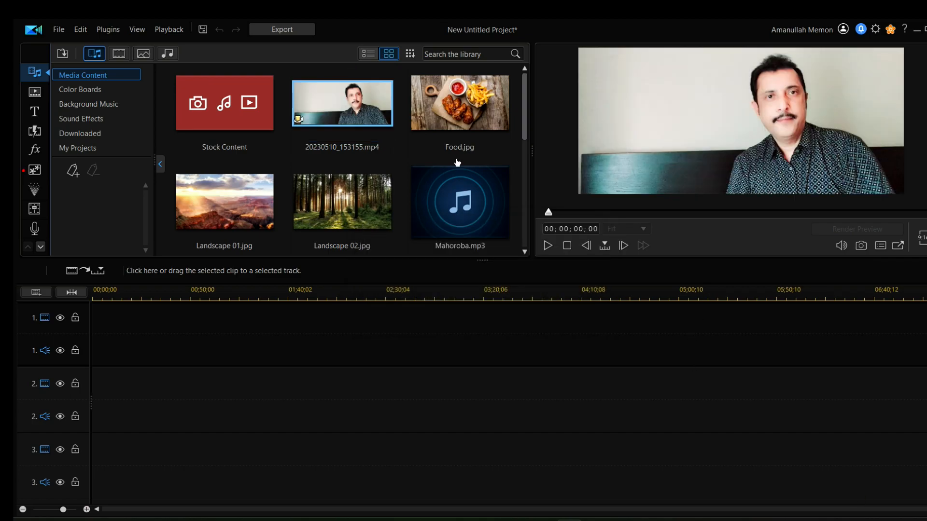
Step: Place the 20230510_153155.mp4 clip at the start of track 1 and accept changing the project aspect ratio to 16:9
{"action": "left_click_drag", "start_coordinate": [364, 110], "coordinate": [92, 320]}
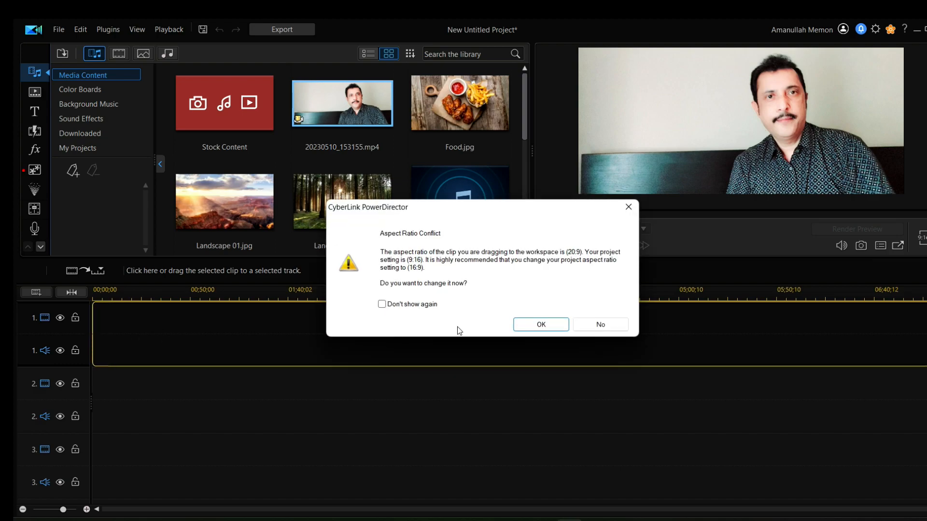
{"action": "left_click", "coordinate": [539, 324]}
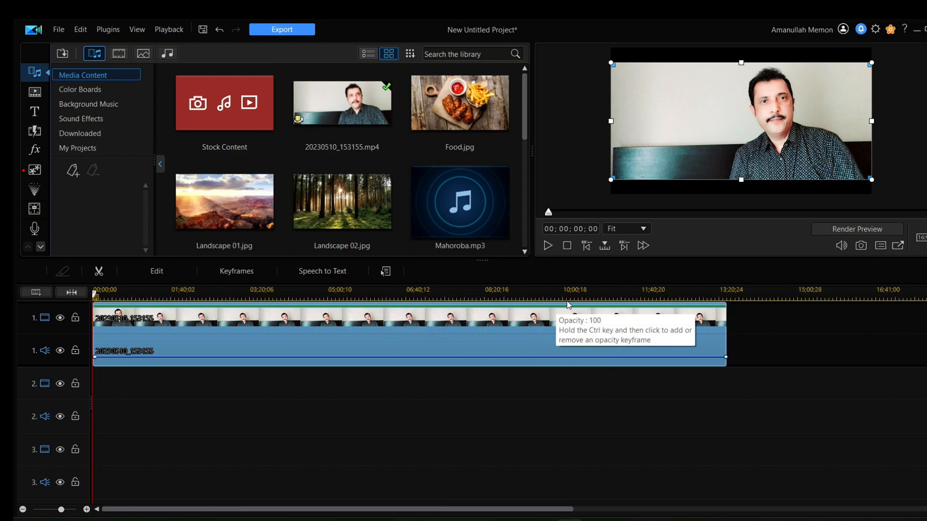
Step: Split the track 1 clip in the green-screen section at 00;10;06;10
{"action": "left_click", "coordinate": [590, 296]}
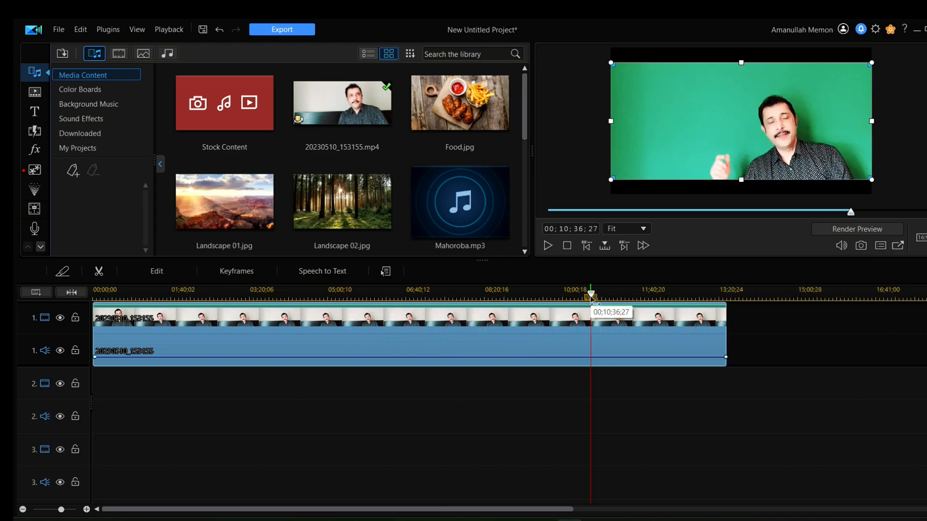
{"action": "left_click_drag", "start_coordinate": [590, 297], "coordinate": [567, 297]}
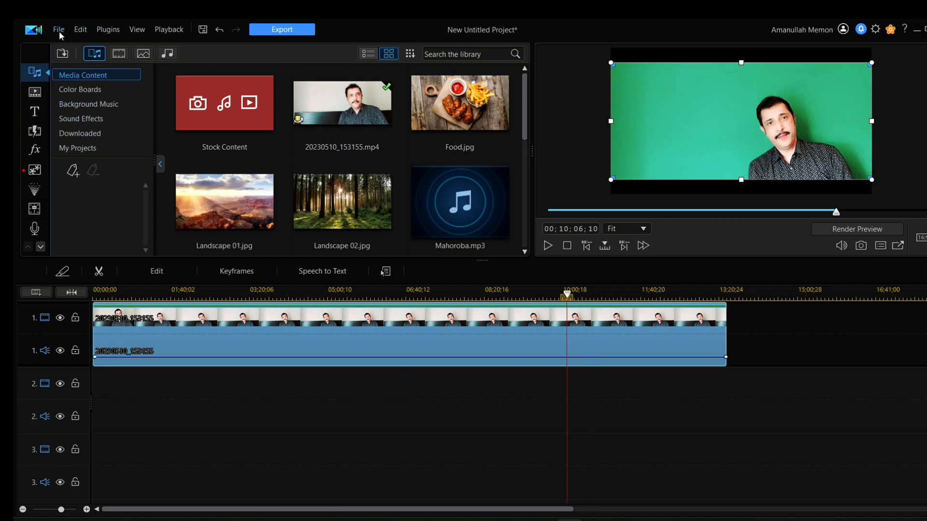
{"action": "left_click", "coordinate": [63, 271]}
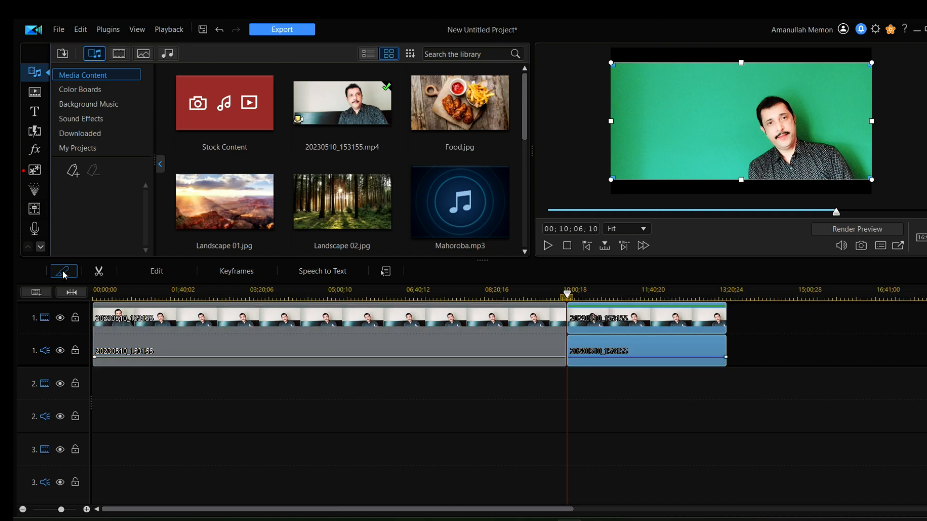
Step: Remove the first part of the split clip and fill the gap it leaves
{"action": "left_click", "coordinate": [390, 332]}
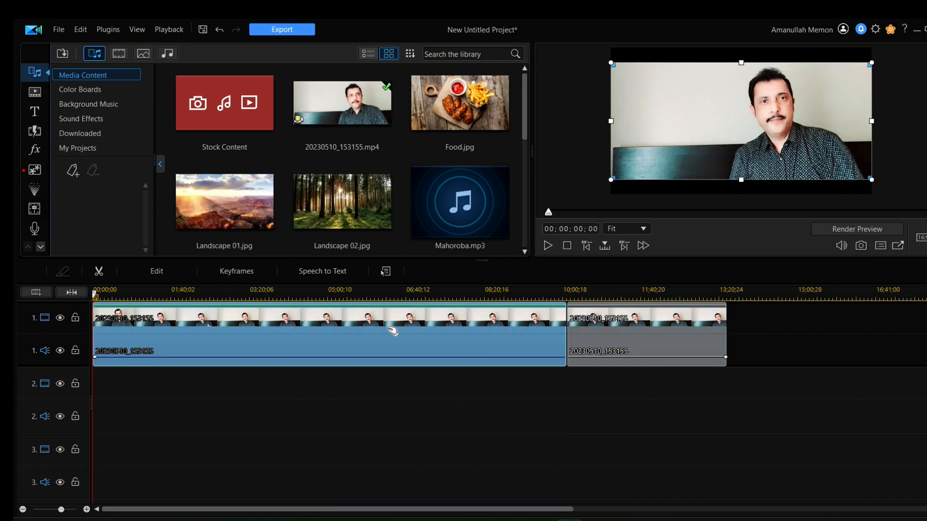
{"action": "right_click", "coordinate": [391, 331]}
{"action": "mouse_move", "coordinate": [425, 250]}
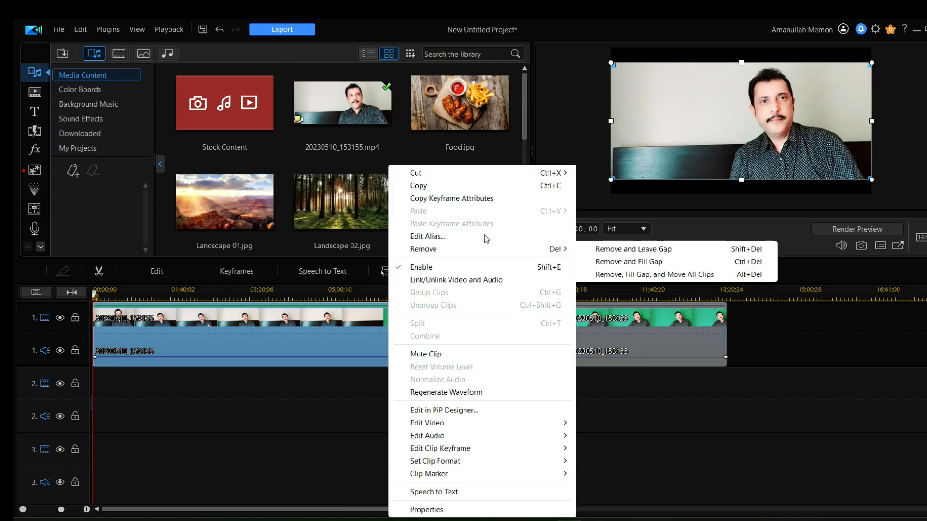
{"action": "left_click", "coordinate": [610, 261]}
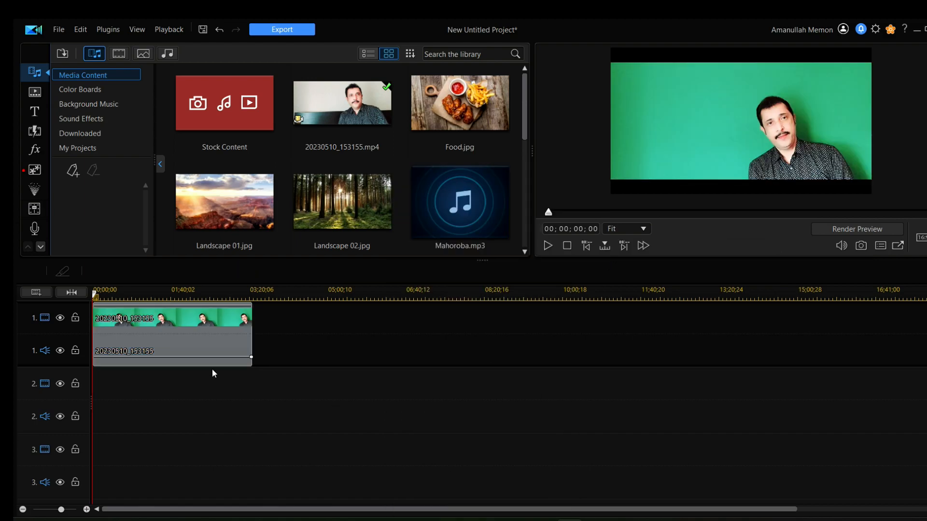
Step: Move the remaining green-screen clip from track 1 to the start of track 2
{"action": "left_click", "coordinate": [180, 333]}
{"action": "left_click_drag", "start_coordinate": [180, 335], "coordinate": [178, 411]}
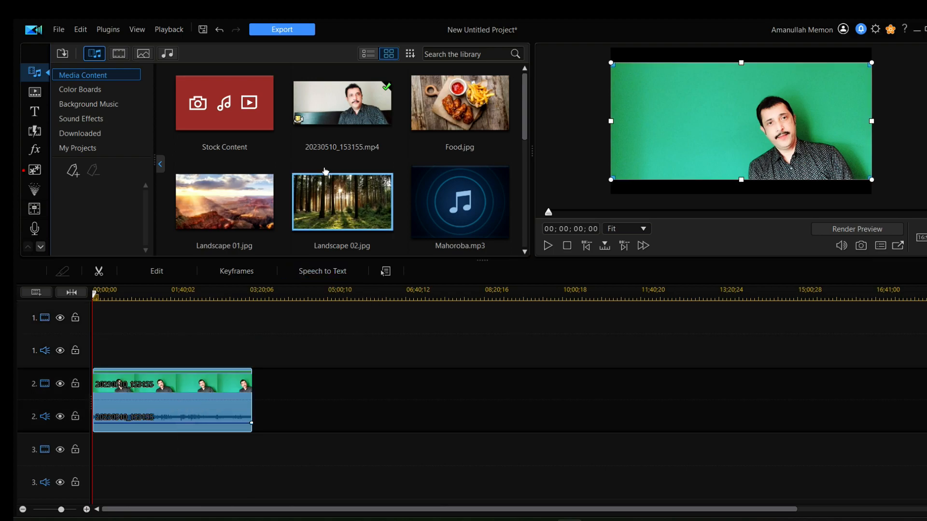
Step: Place Landscape 01.jpg at the start of track 1 and extend its duration to about 00;00;39;20
{"action": "left_click", "coordinate": [256, 206]}
{"action": "left_click_drag", "start_coordinate": [255, 206], "coordinate": [95, 319]}
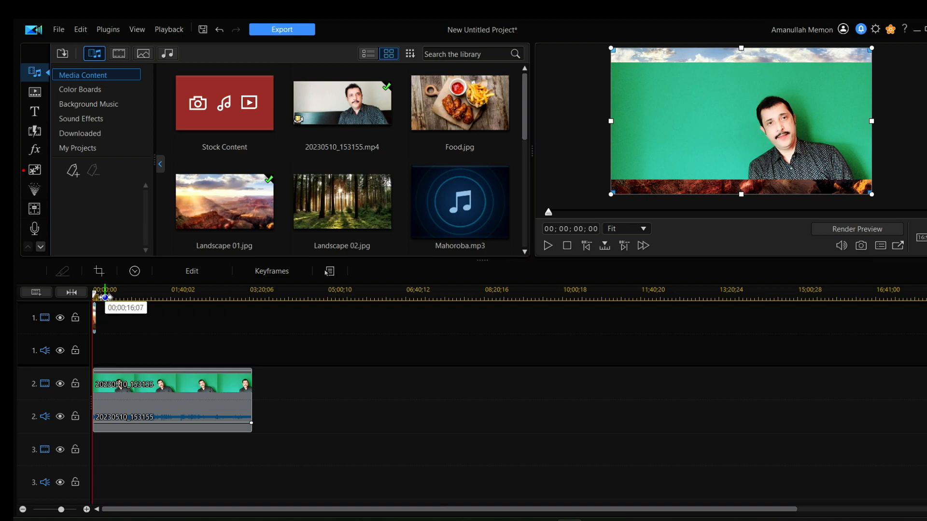
{"action": "left_click_drag", "start_coordinate": [105, 296], "coordinate": [392, 291]}
{"action": "left_click_drag", "start_coordinate": [183, 317], "coordinate": [823, 318]}
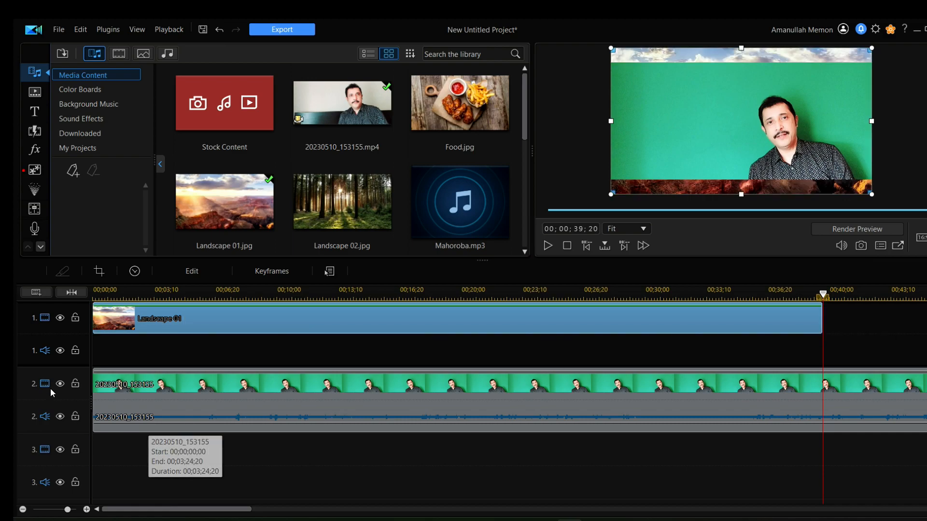
Step: Enable Chroma Key for the track 2 clip in PiP Designer, sampling the green background and setting Color Range to 60
{"action": "left_click", "coordinate": [131, 392]}
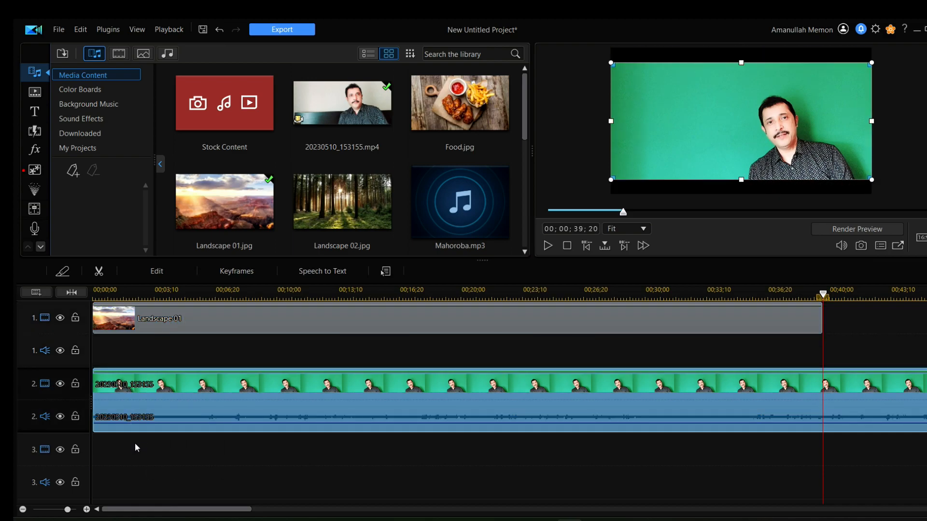
{"action": "right_click", "coordinate": [144, 389]}
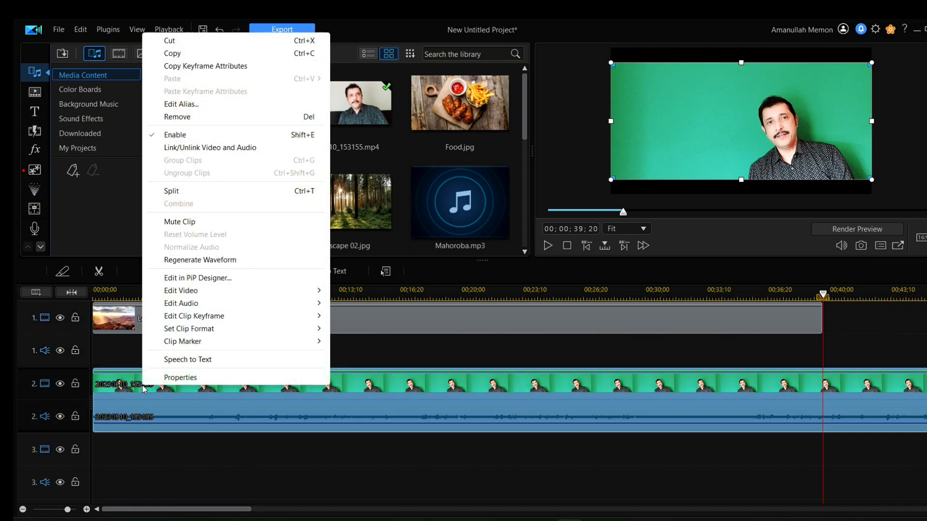
{"action": "left_click", "coordinate": [198, 278]}
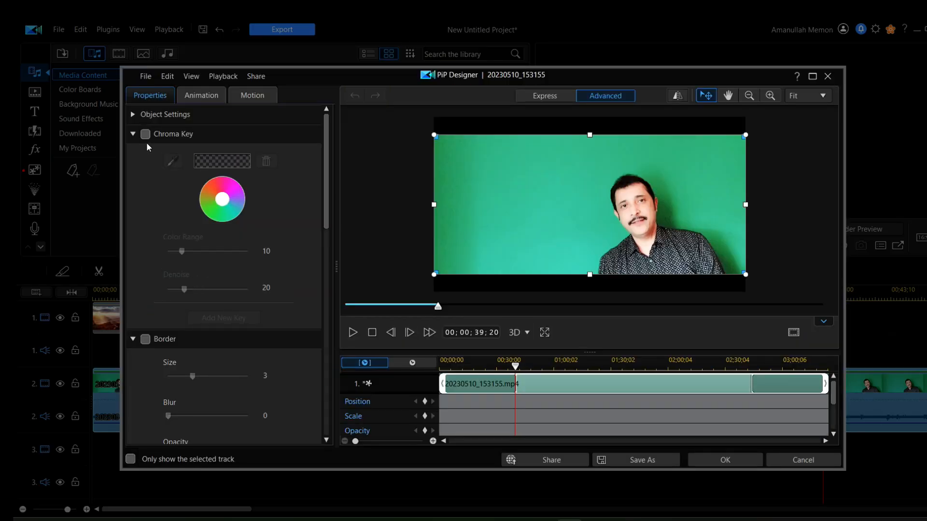
{"action": "left_click", "coordinate": [146, 135]}
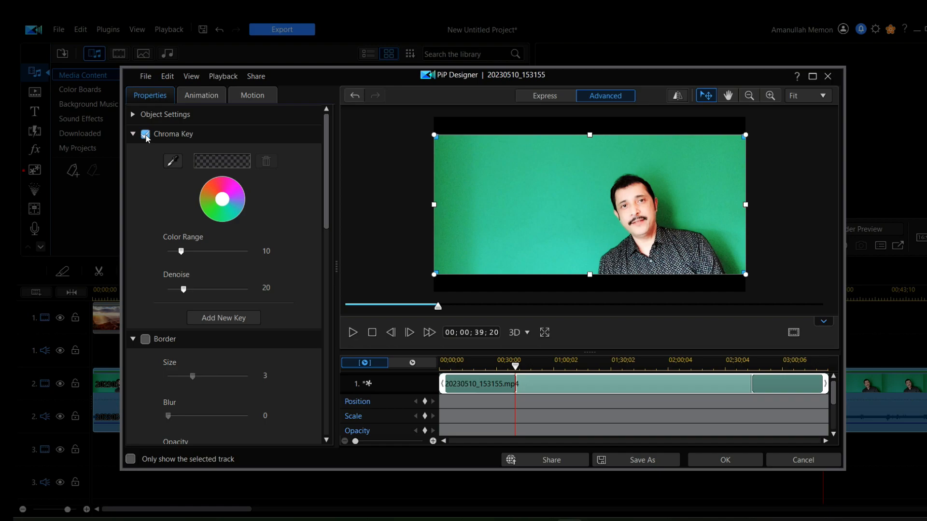
{"action": "left_click", "coordinate": [173, 161]}
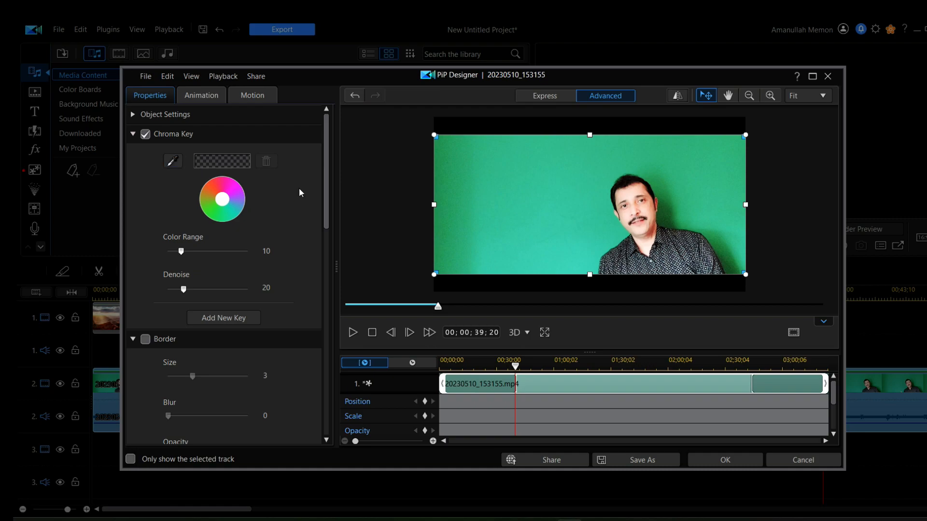
{"action": "left_click", "coordinate": [501, 214]}
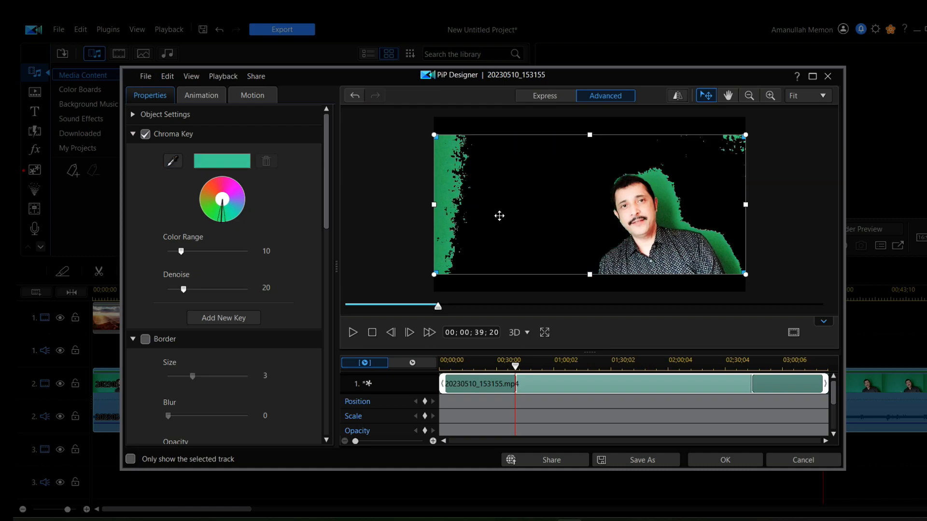
{"action": "left_click_drag", "start_coordinate": [182, 251], "coordinate": [247, 264]}
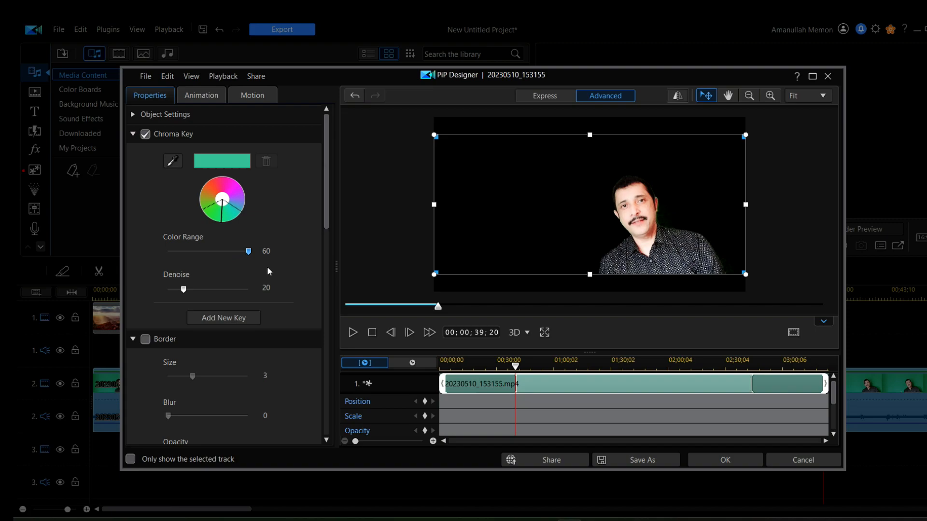
{"action": "left_click", "coordinate": [758, 461]}
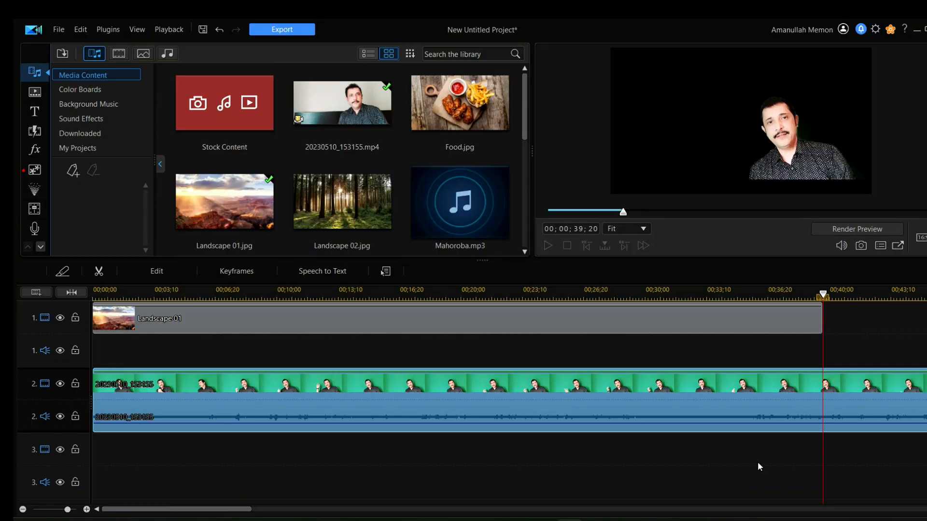
Step: Enlarge the keyed track 2 clip in the preview so it reaches the bottom edge of the landscape frame
{"action": "left_click", "coordinate": [161, 317]}
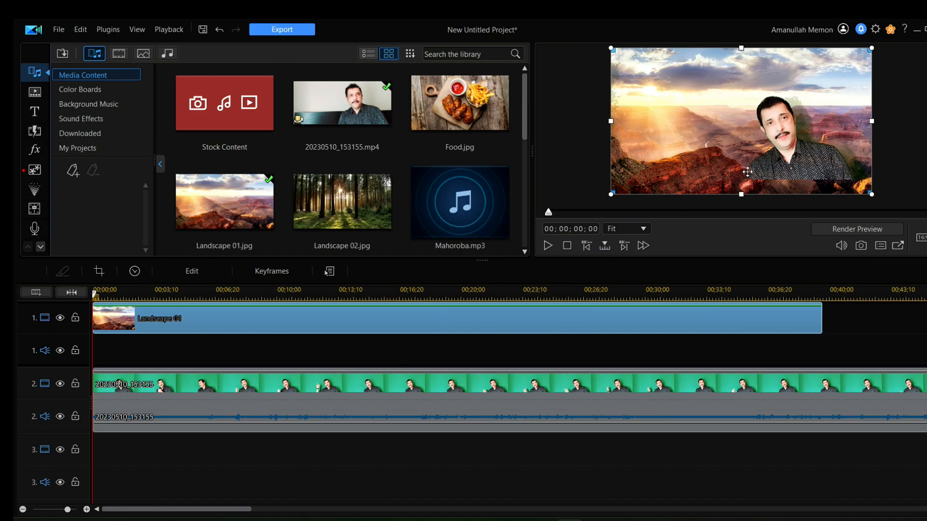
{"action": "left_click", "coordinate": [628, 390]}
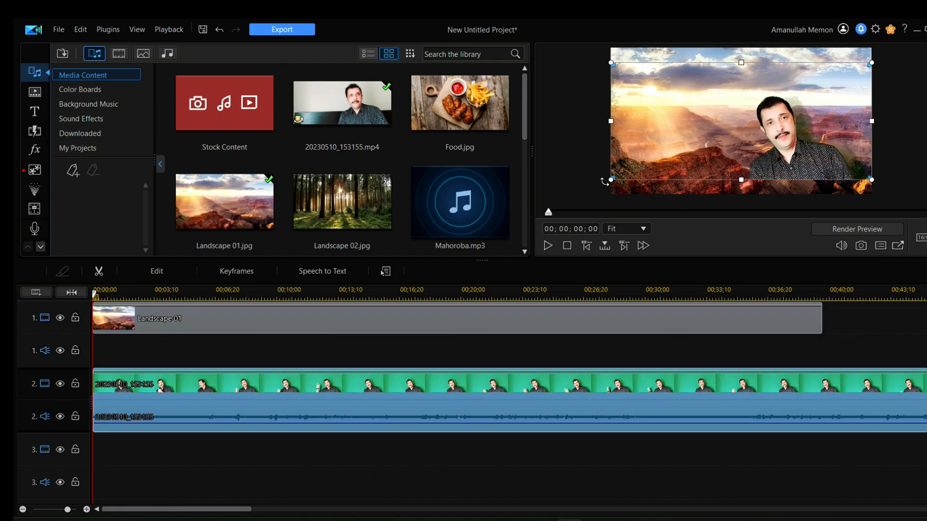
{"action": "left_click_drag", "start_coordinate": [609, 181], "coordinate": [607, 198]}
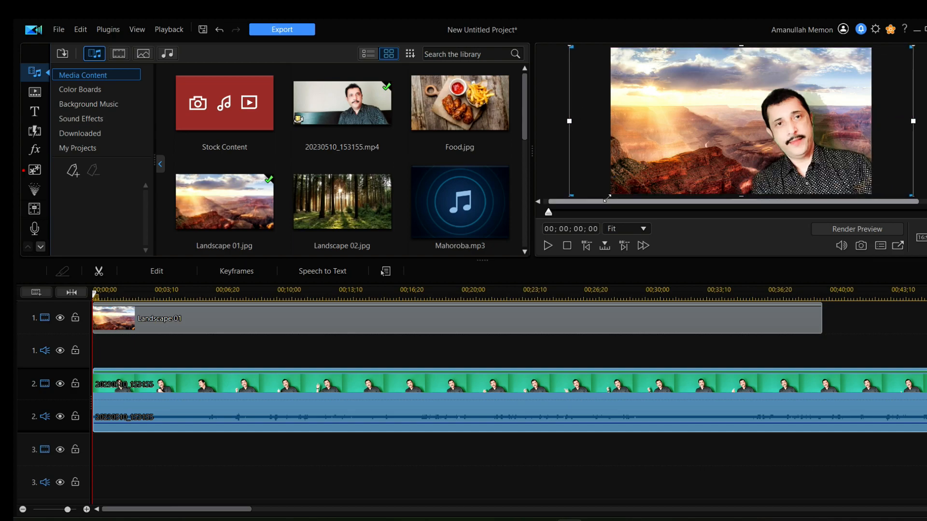
Step: At 00;00;10;02, refine the track 2 clip's chroma key in PiP Designer by raising Denoise to about 45
{"action": "left_click", "coordinate": [300, 294]}
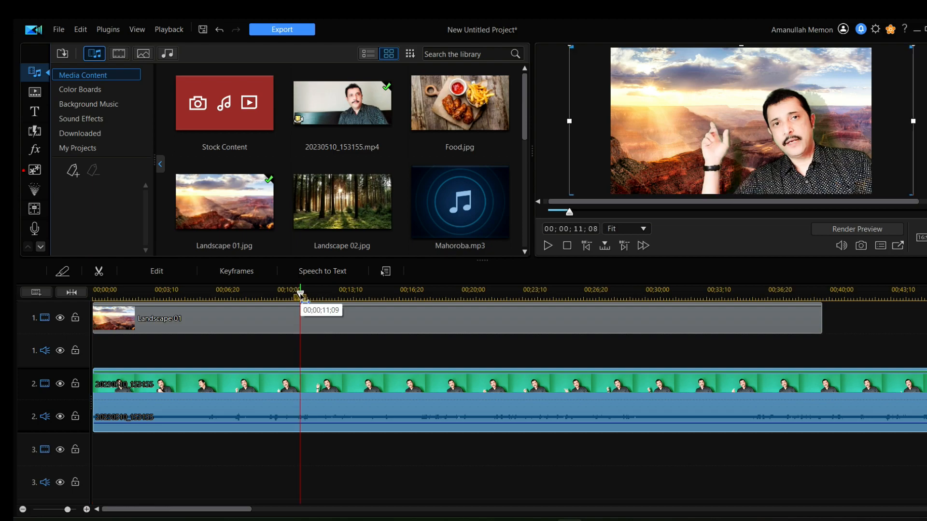
{"action": "left_click", "coordinate": [279, 295]}
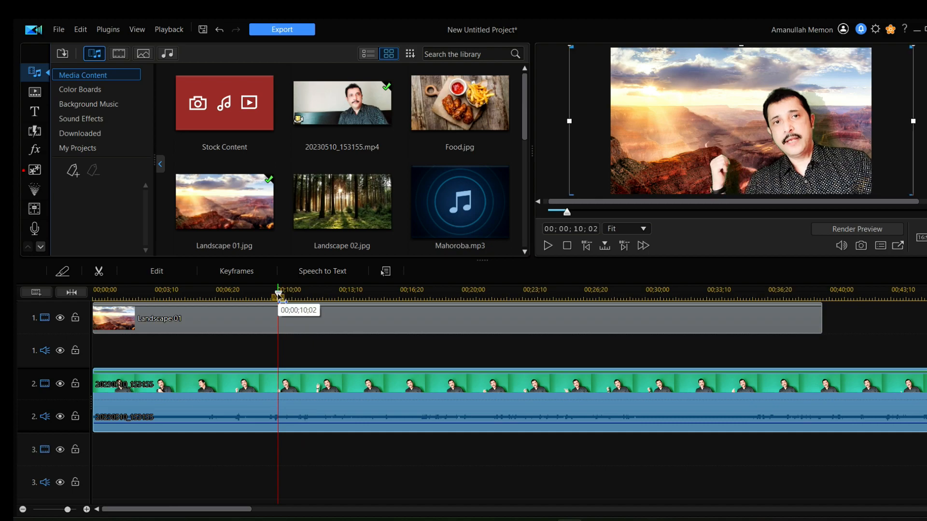
{"action": "right_click", "coordinate": [248, 386]}
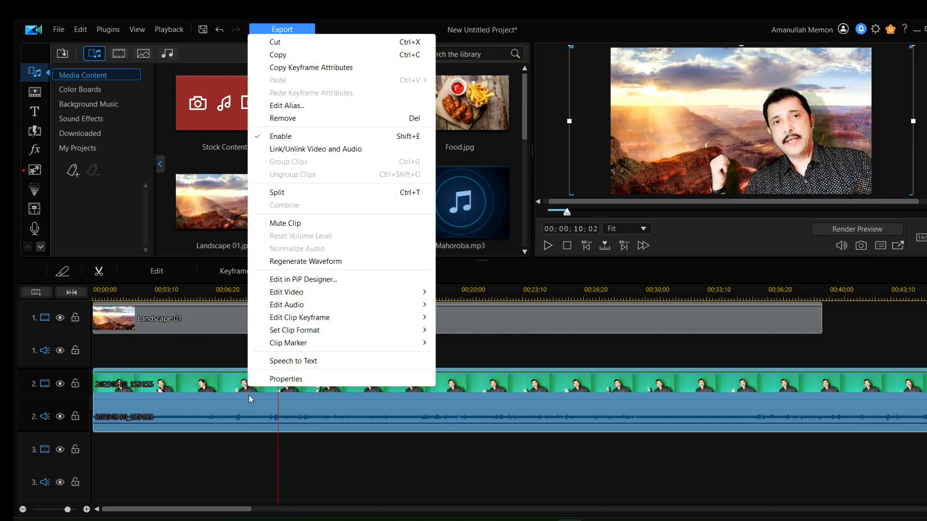
{"action": "left_click", "coordinate": [286, 281]}
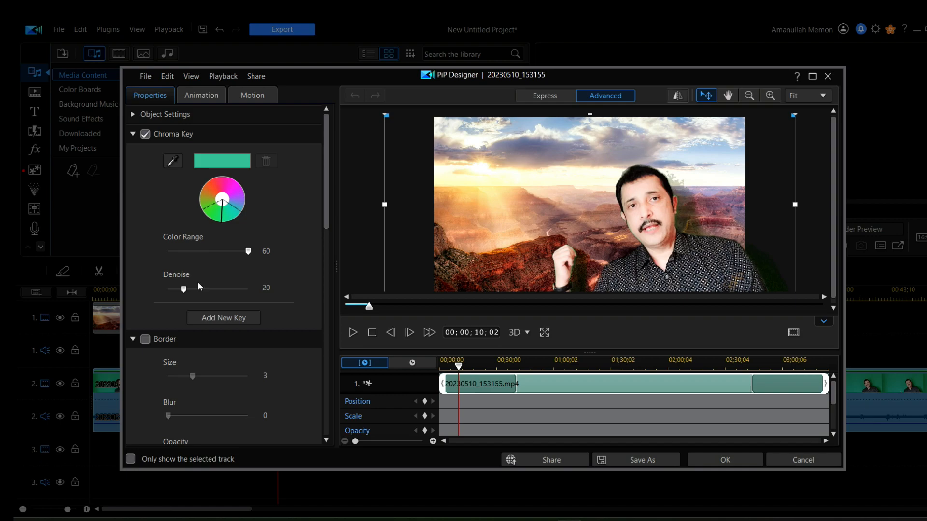
{"action": "left_click_drag", "start_coordinate": [183, 289], "coordinate": [202, 295]}
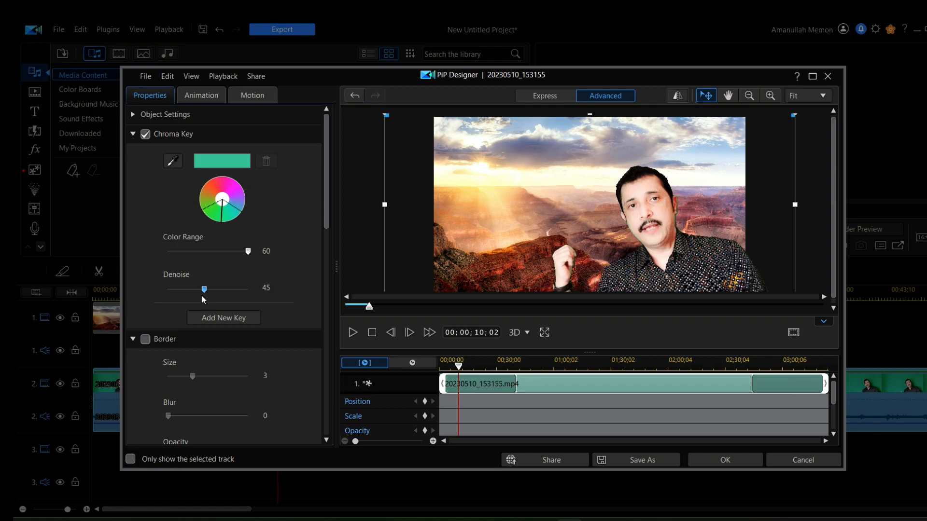
{"action": "left_click_drag", "start_coordinate": [202, 295], "coordinate": [201, 294]}
{"action": "left_click", "coordinate": [735, 460]}
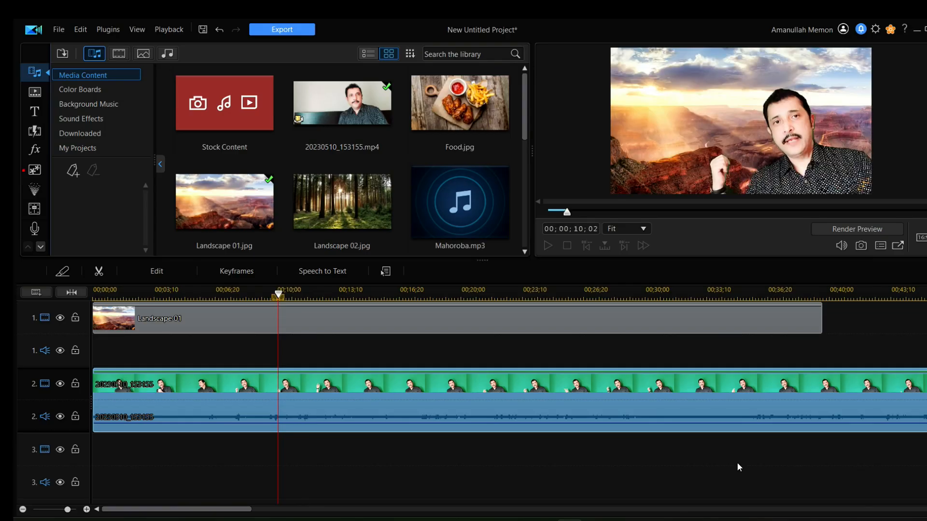
Step: Play back the composite from 00;00;10;02 and check the keyed result around 00;00;32;12
{"action": "left_click", "coordinate": [548, 247]}
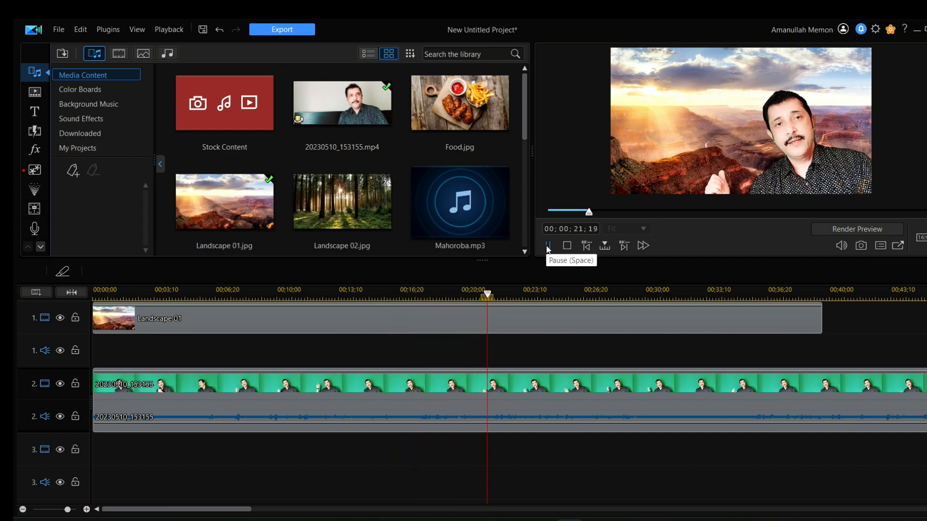
{"action": "left_click", "coordinate": [691, 297]}
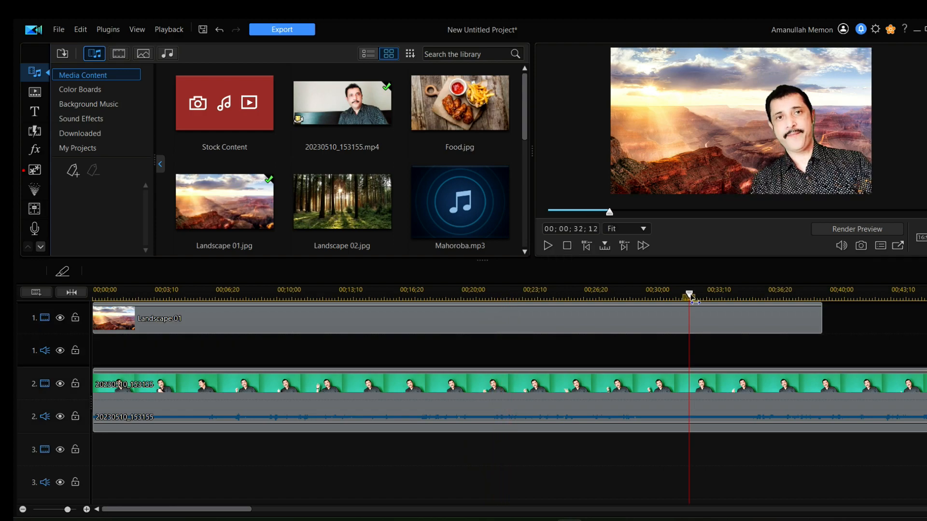
Step: Remove the Landscape 01 background clip from track 1
{"action": "left_click", "coordinate": [695, 313]}
{"action": "right_click", "coordinate": [496, 319]}
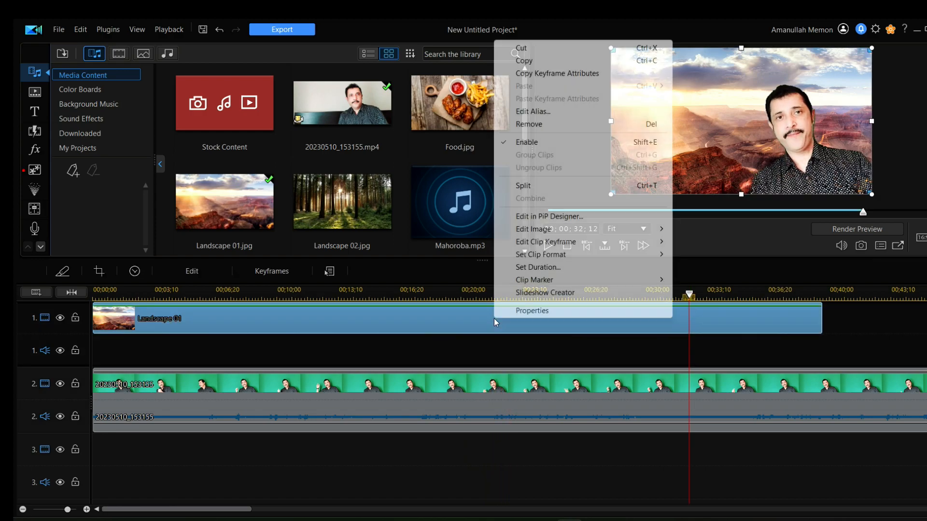
{"action": "left_click", "coordinate": [567, 125]}
Step: Place the downloaded video 4768787_HD_01 at the start of track 1 as the new background
{"action": "left_click", "coordinate": [89, 133]}
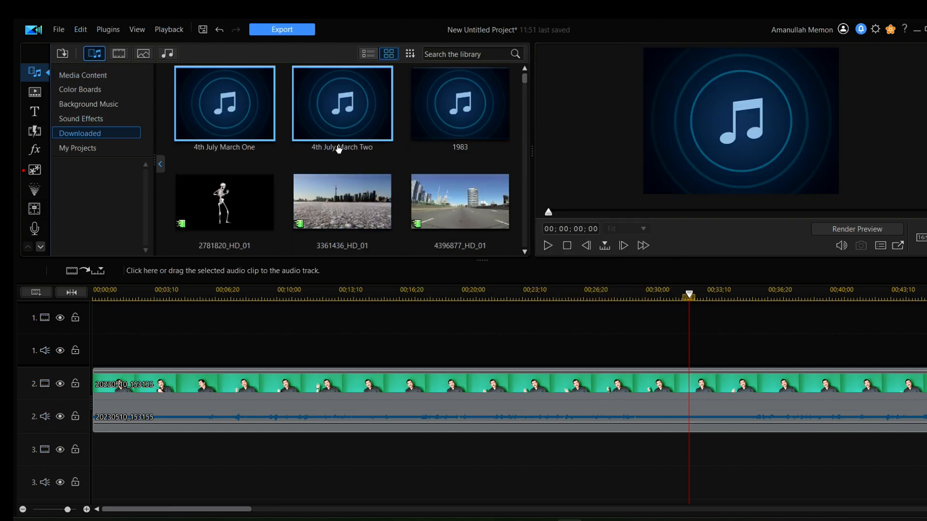
{"action": "scroll", "coordinate": [341, 142], "scroll_direction": "down", "scroll_amount": 2}
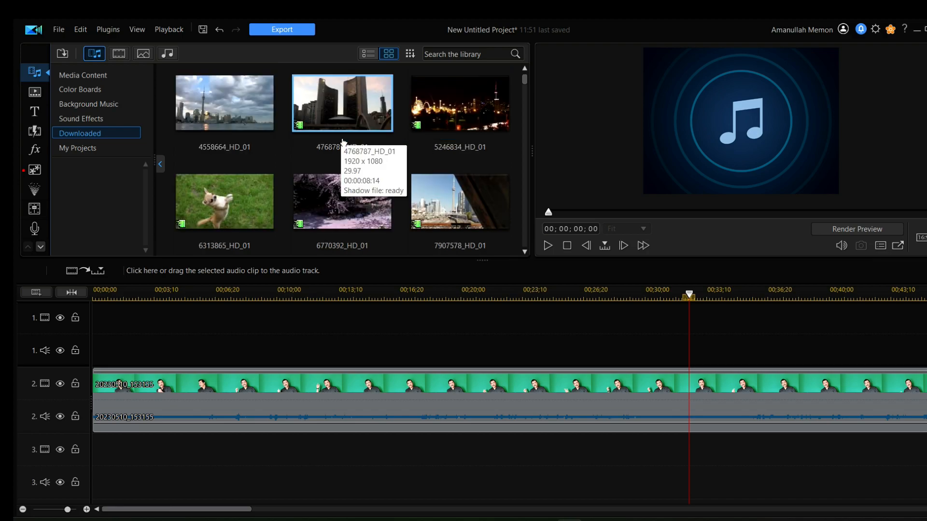
{"action": "left_click_drag", "start_coordinate": [355, 114], "coordinate": [90, 318]}
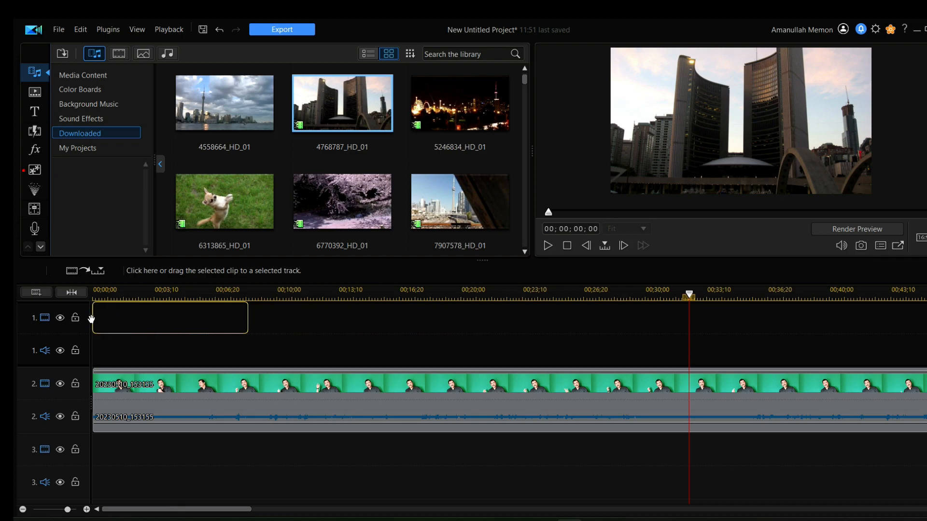
{"action": "left_click", "coordinate": [99, 319]}
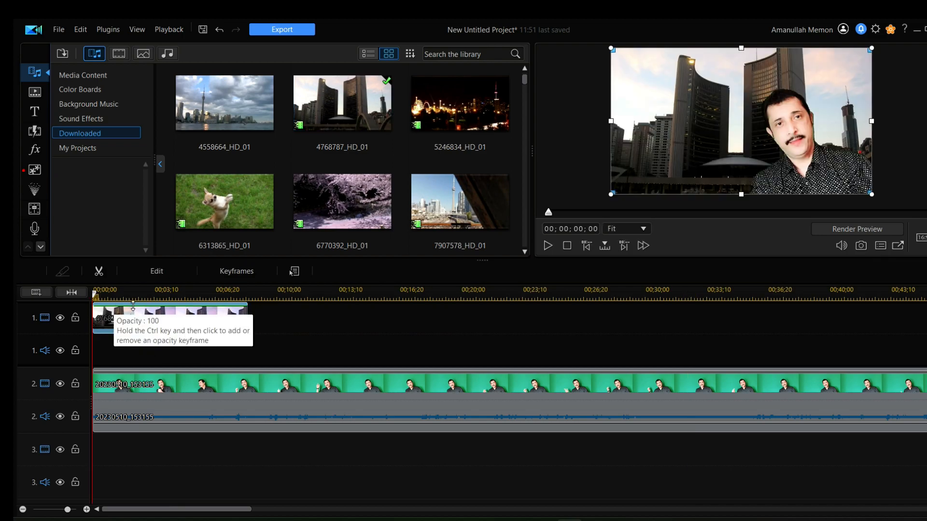
Step: Play the composite past the end of the first background, and add the downloaded video 7907578_HD_01 directly after it on track 1
{"action": "left_click", "coordinate": [548, 246]}
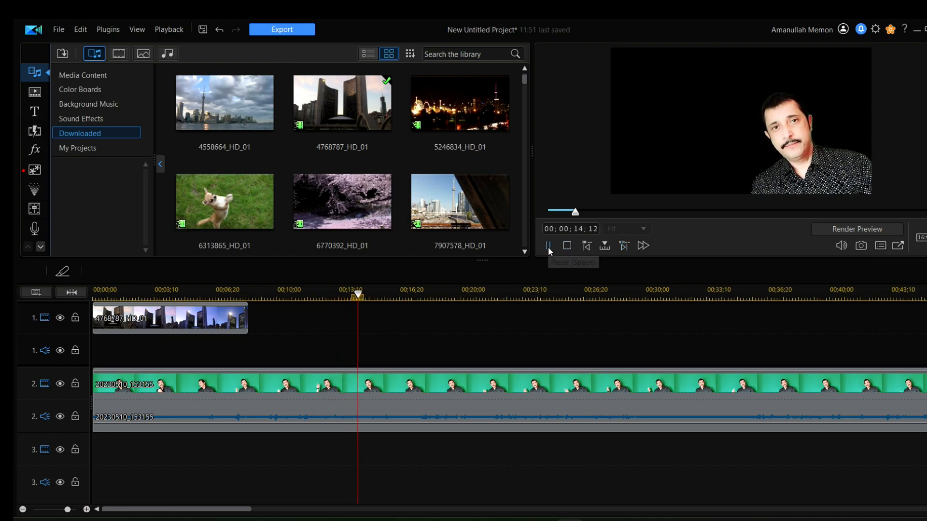
{"action": "left_click", "coordinate": [548, 246]}
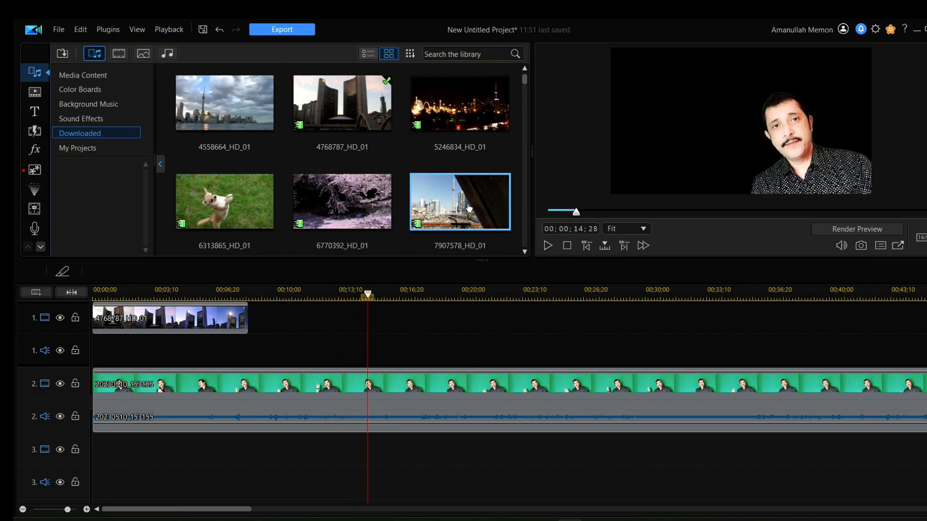
{"action": "left_click_drag", "start_coordinate": [468, 208], "coordinate": [250, 315]}
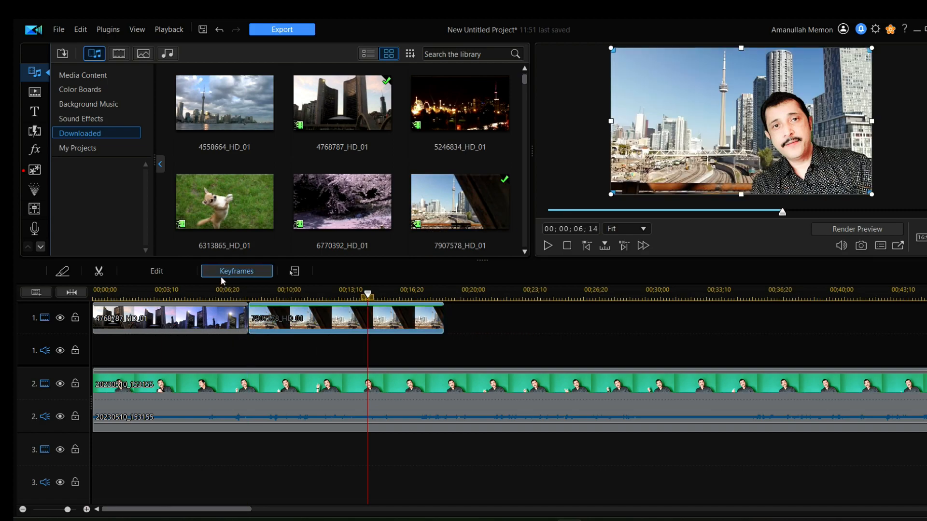
Step: Resize the 7907578_HD_01 clip in the preview so it slightly overfills the frame
{"action": "left_click", "coordinate": [221, 276]}
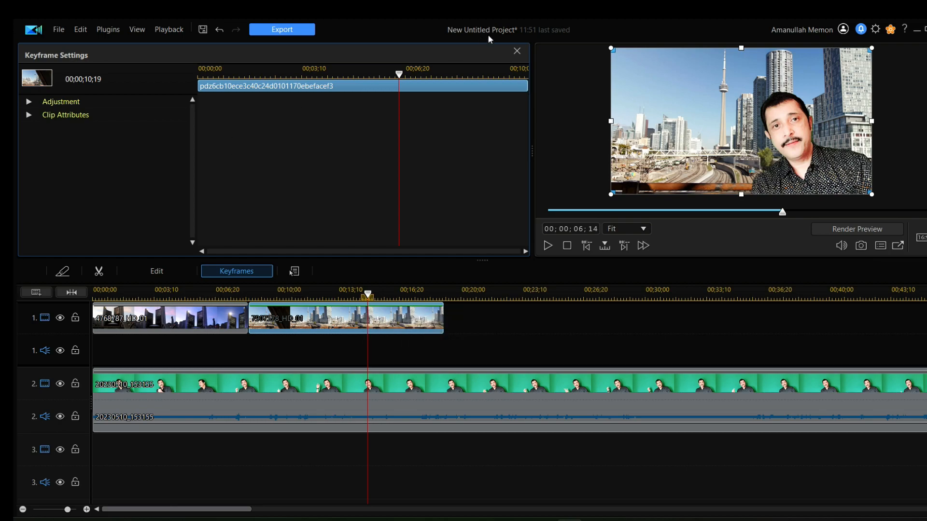
{"action": "left_click", "coordinate": [517, 52]}
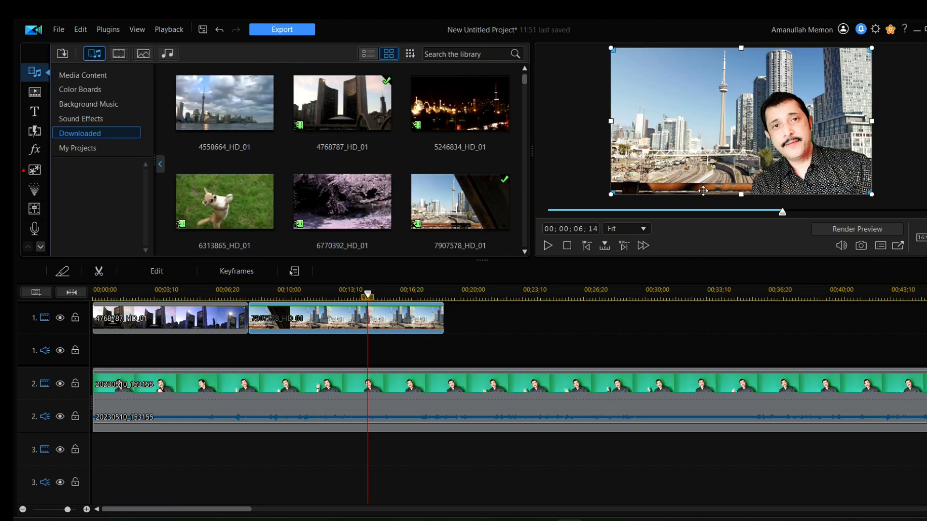
{"action": "left_click_drag", "start_coordinate": [611, 195], "coordinate": [624, 127]}
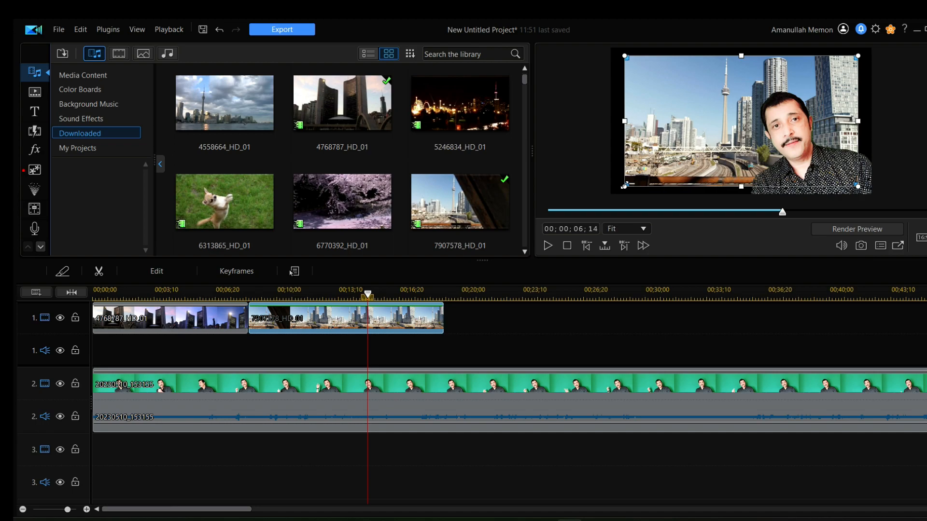
{"action": "left_click_drag", "start_coordinate": [625, 185], "coordinate": [606, 187]}
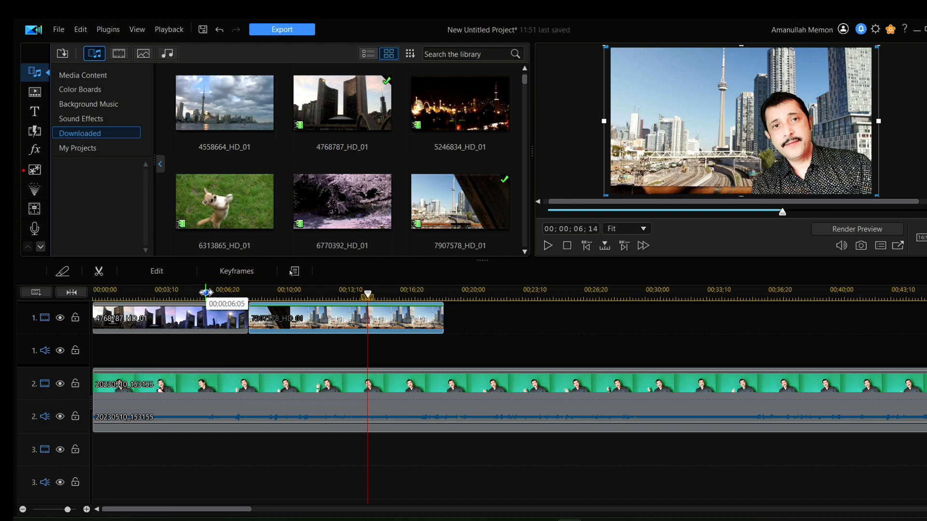
Step: Play back the composite with the video backgrounds from about 00;00;06;04
{"action": "left_click", "coordinate": [206, 292]}
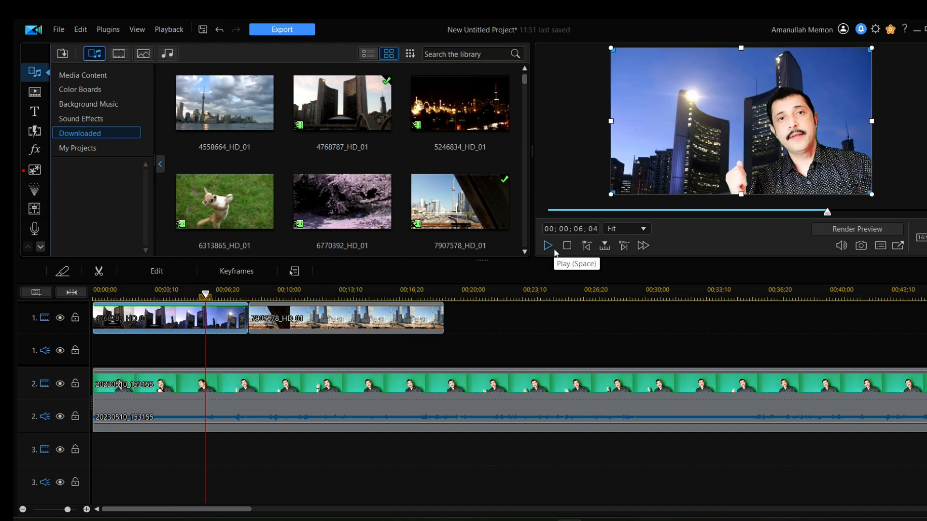
{"action": "left_click", "coordinate": [549, 245]}
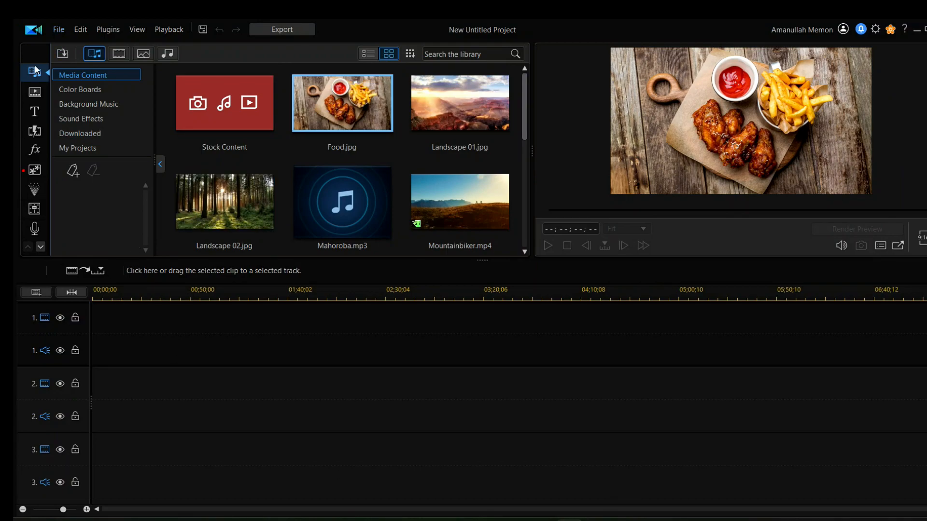
Step: Import the video 20230510_153155 from the may 11 folder inside Desktop > videos into the new project's media library
{"action": "left_click", "coordinate": [58, 31]}
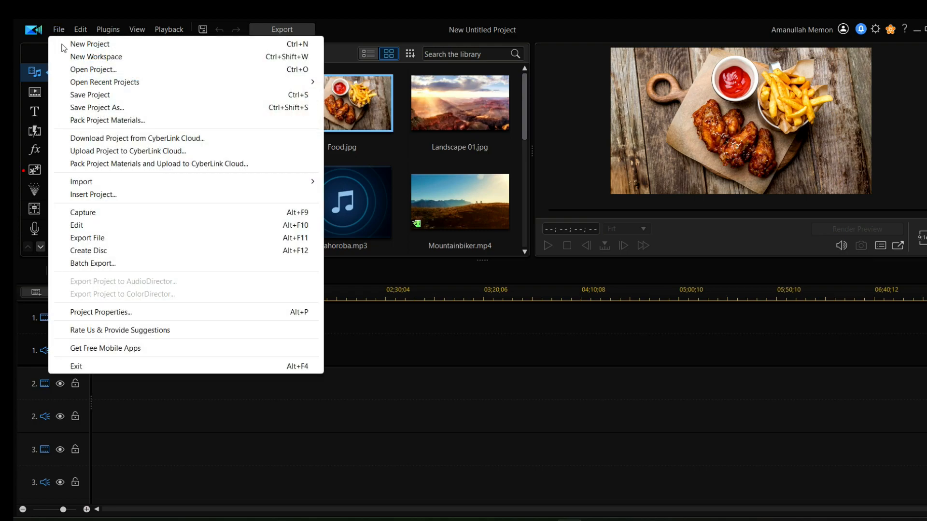
{"action": "mouse_move", "coordinate": [112, 184]}
{"action": "left_click", "coordinate": [373, 185]}
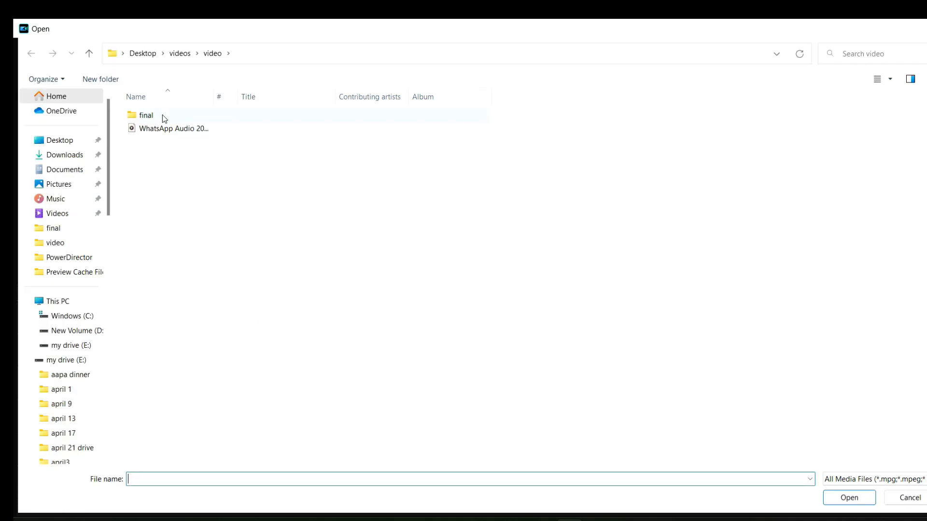
{"action": "left_click", "coordinate": [89, 53]}
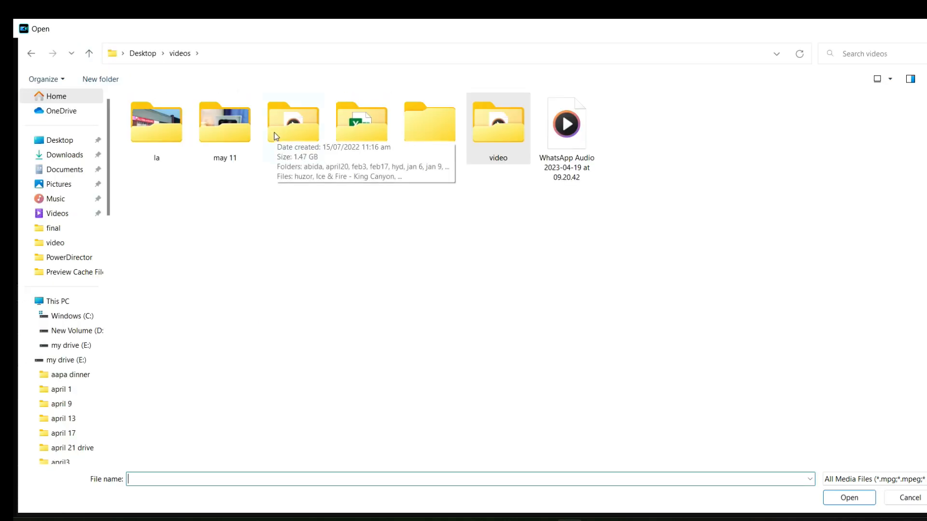
{"action": "double_click", "coordinate": [207, 122]}
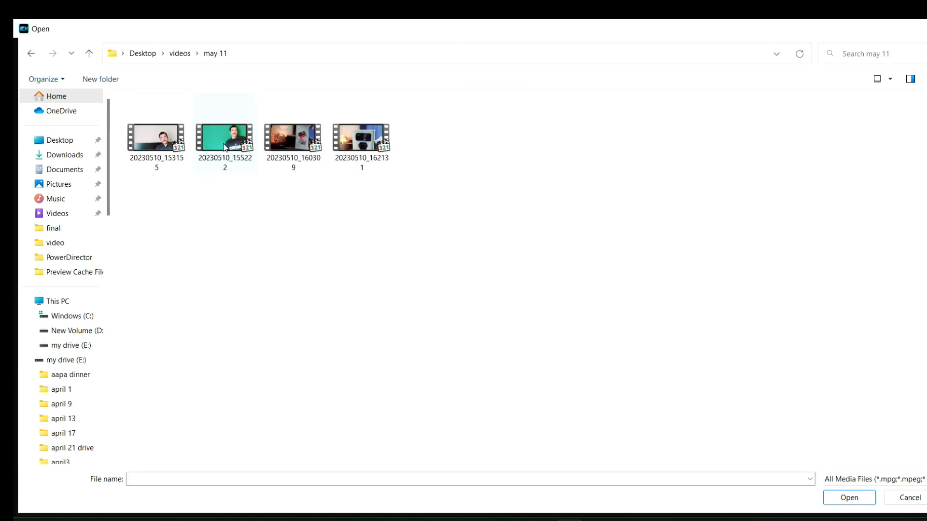
{"action": "left_click", "coordinate": [170, 140]}
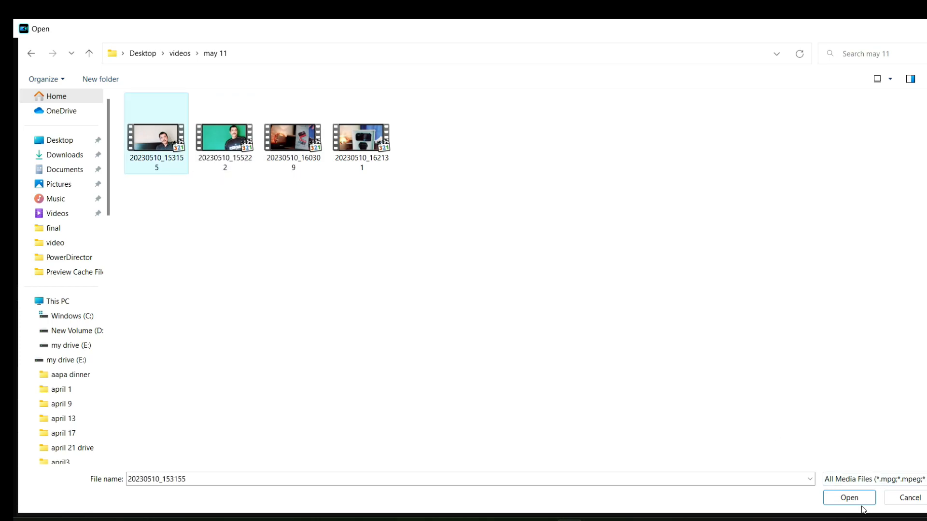
{"action": "left_click", "coordinate": [849, 498]}
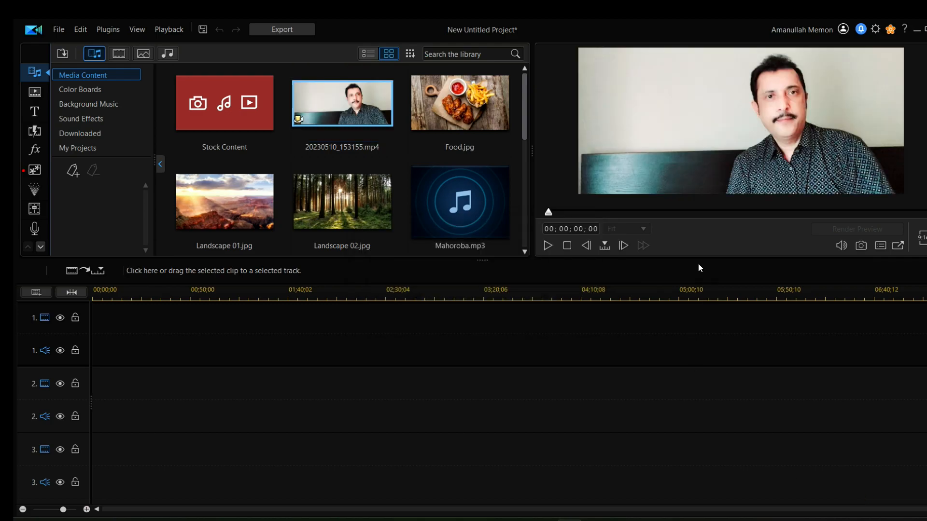
Step: Place 20230510_153155.mp4 at the start of track 1, switching the project aspect ratio to 16:9
{"action": "left_click_drag", "start_coordinate": [364, 110], "coordinate": [91, 319]}
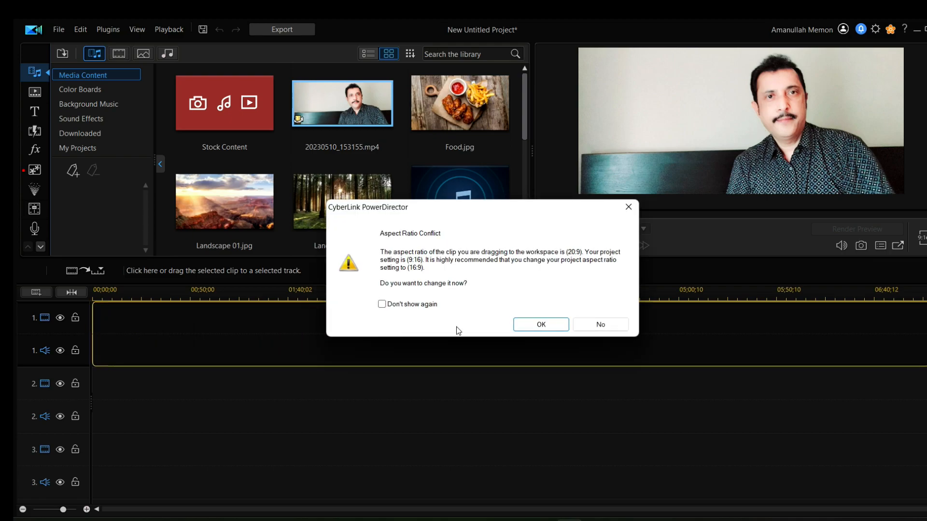
{"action": "left_click", "coordinate": [539, 327]}
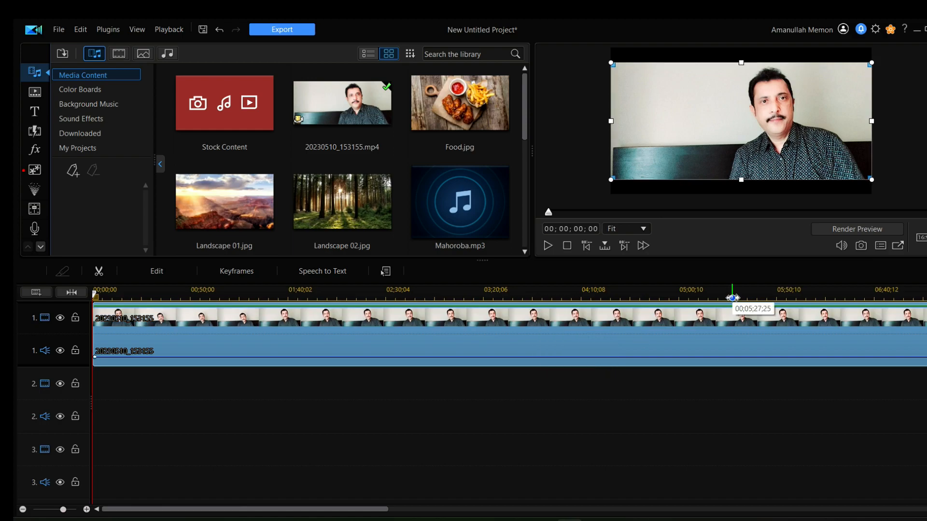
Step: Split the track 1 clip at 00;10;06;10, within the green-screen footage
{"action": "left_click_drag", "start_coordinate": [457, 308], "coordinate": [349, 308]}
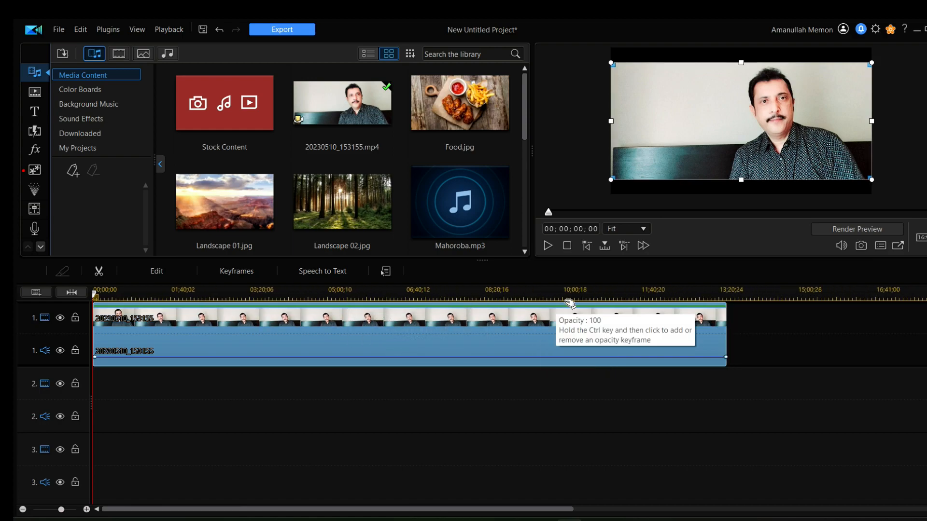
{"action": "left_click", "coordinate": [590, 295]}
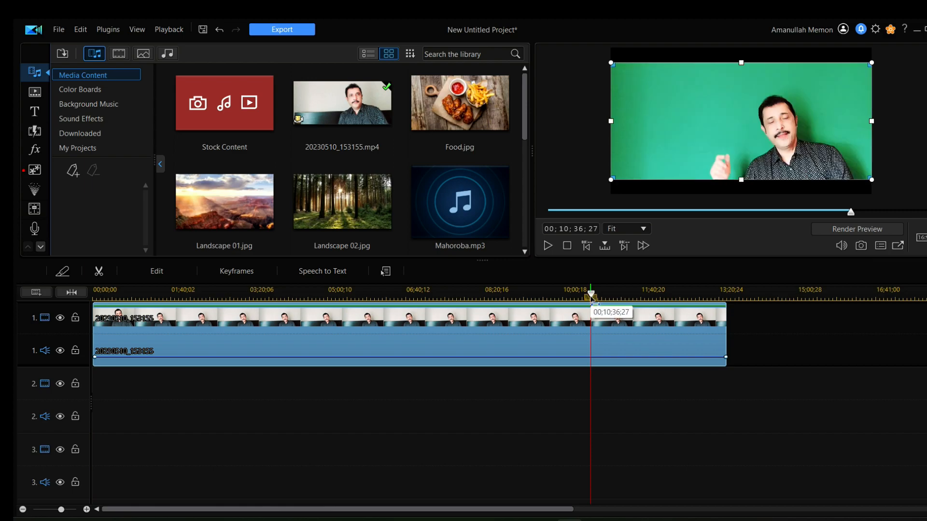
{"action": "left_click_drag", "start_coordinate": [591, 297], "coordinate": [567, 298]}
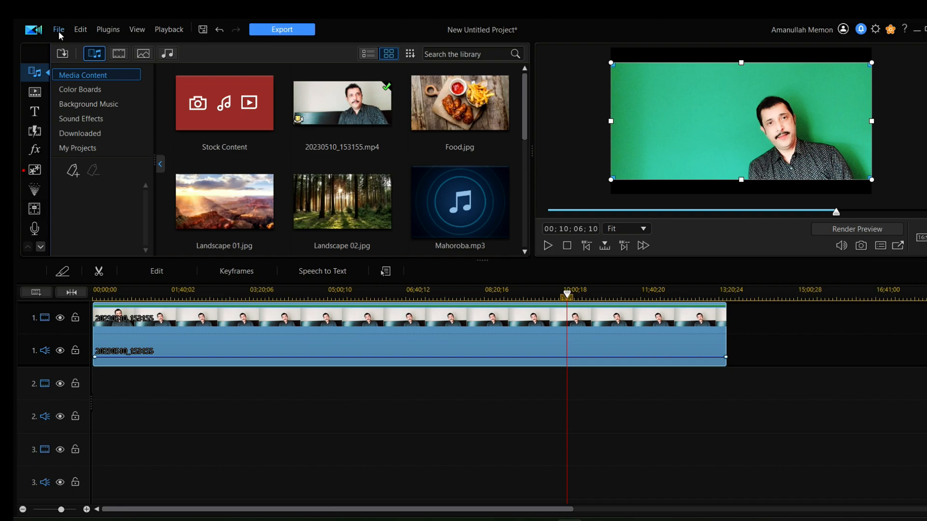
{"action": "left_click", "coordinate": [63, 271]}
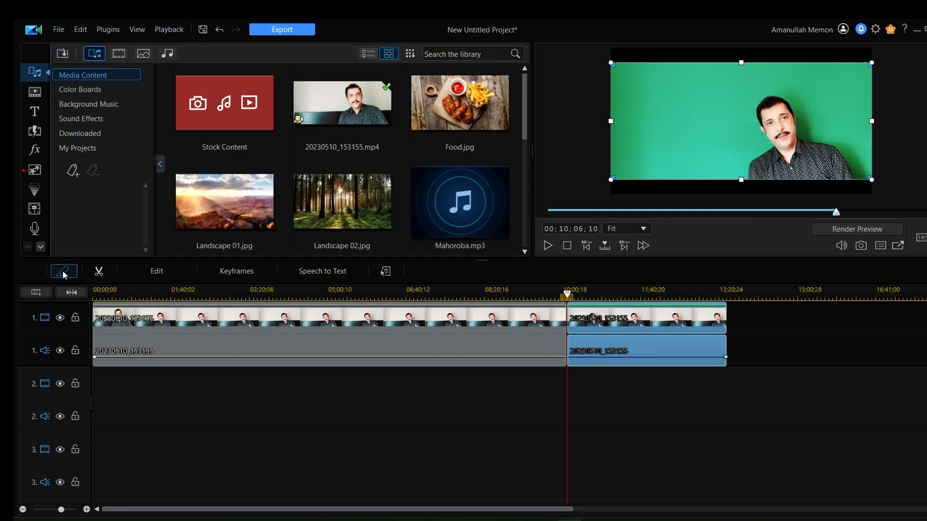
Step: Remove the section before the split and fill the gap, and move the remaining green-screen clip to the start of track 2
{"action": "left_click", "coordinate": [389, 341]}
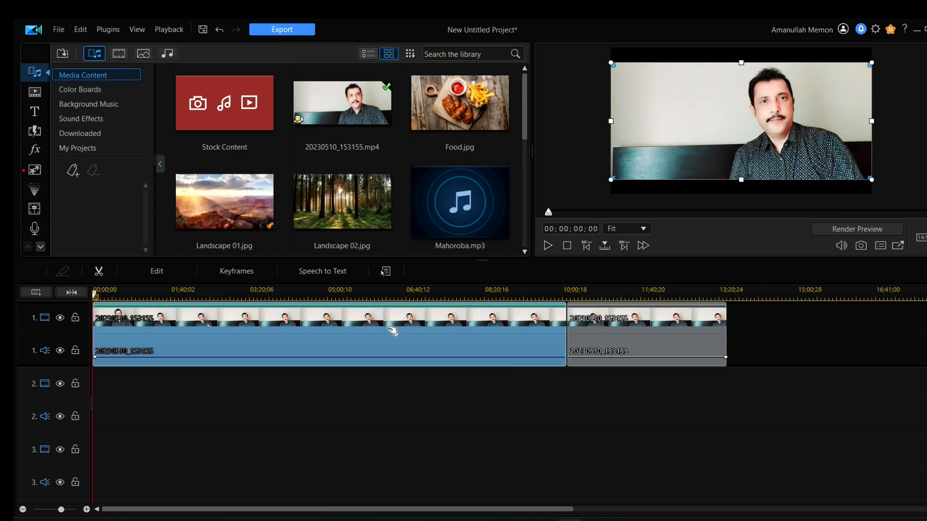
{"action": "right_click", "coordinate": [390, 333]}
{"action": "mouse_move", "coordinate": [446, 249]}
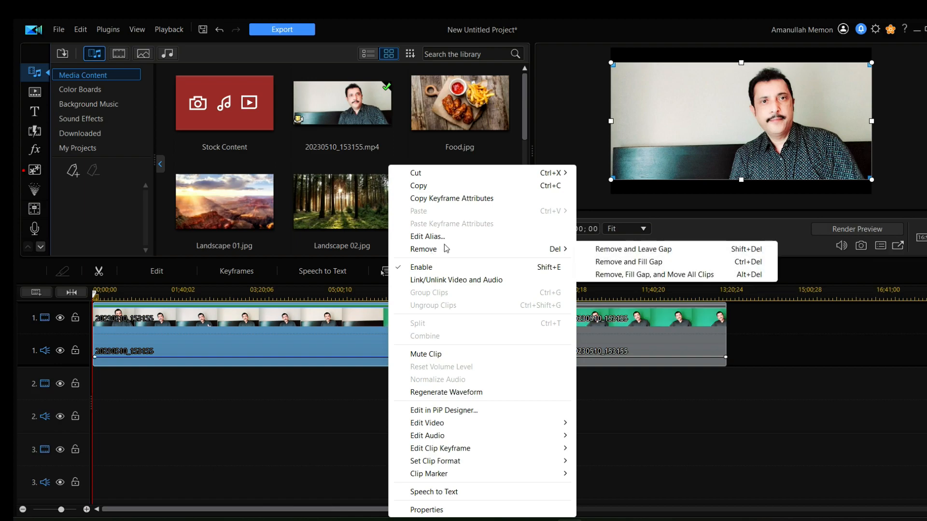
{"action": "left_click", "coordinate": [610, 262]}
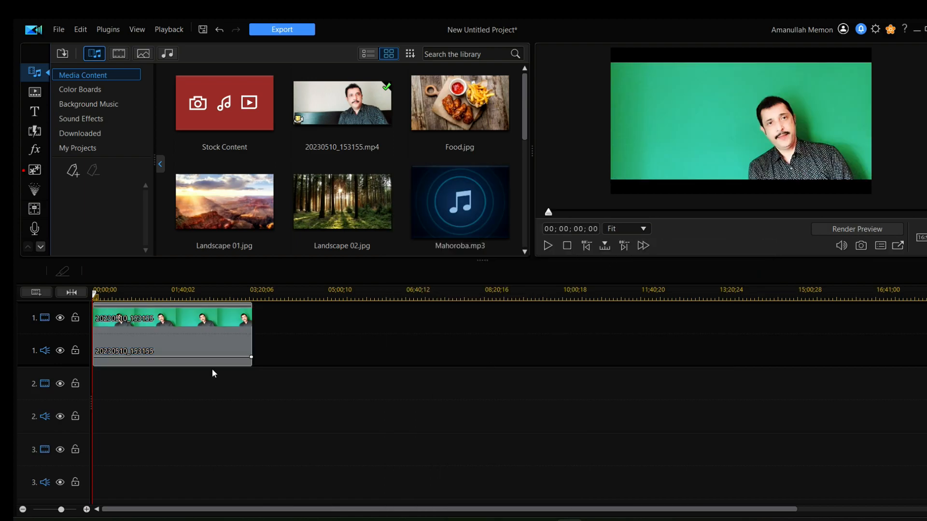
{"action": "left_click", "coordinate": [179, 319]}
{"action": "left_click_drag", "start_coordinate": [180, 319], "coordinate": [179, 413]}
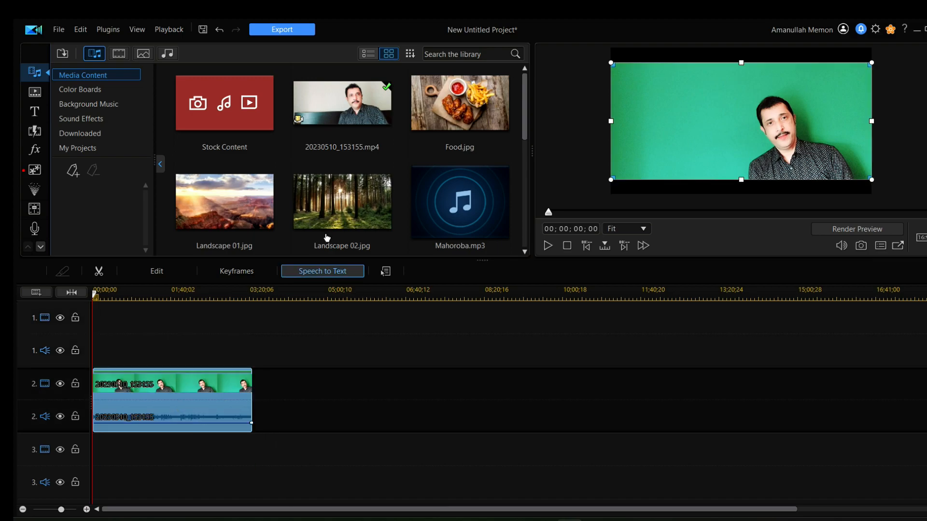
Step: Place Landscape 01.jpg at the start of track 1 and extend it to about 00;00;39;20
{"action": "left_click", "coordinate": [256, 207]}
{"action": "left_click_drag", "start_coordinate": [255, 207], "coordinate": [98, 320]}
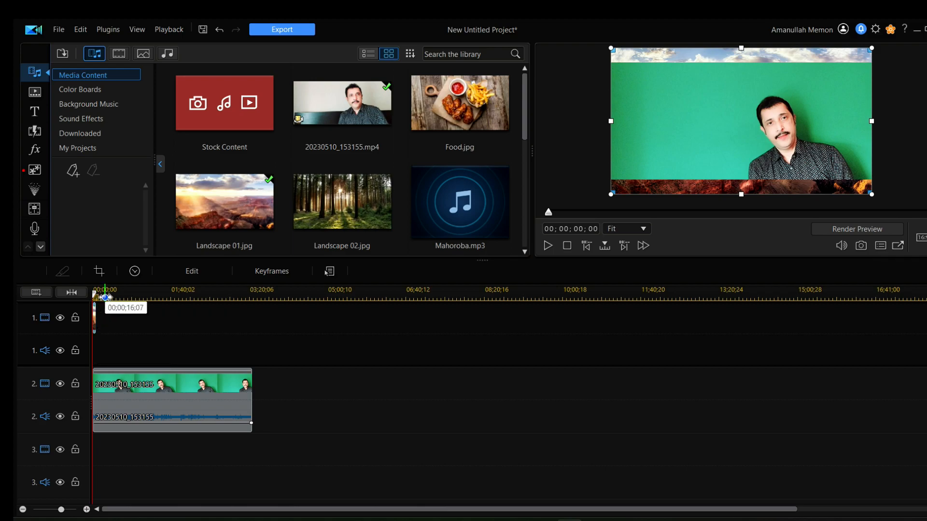
{"action": "left_click_drag", "start_coordinate": [98, 292], "coordinate": [391, 290]}
{"action": "left_click_drag", "start_coordinate": [183, 318], "coordinate": [826, 316]}
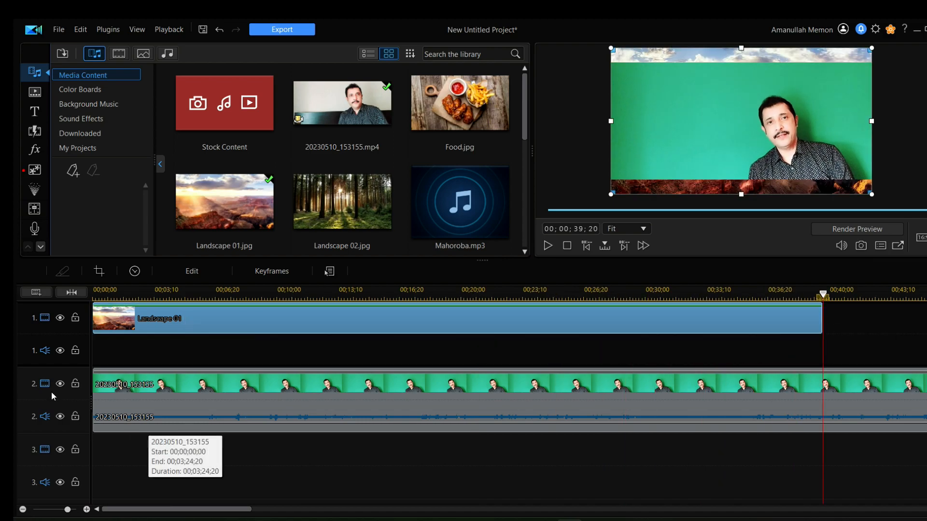
Step: Key out the green background of the track 2 clip in PiP Designer, using Chroma Key with the Color Range at 60
{"action": "left_click", "coordinate": [137, 395]}
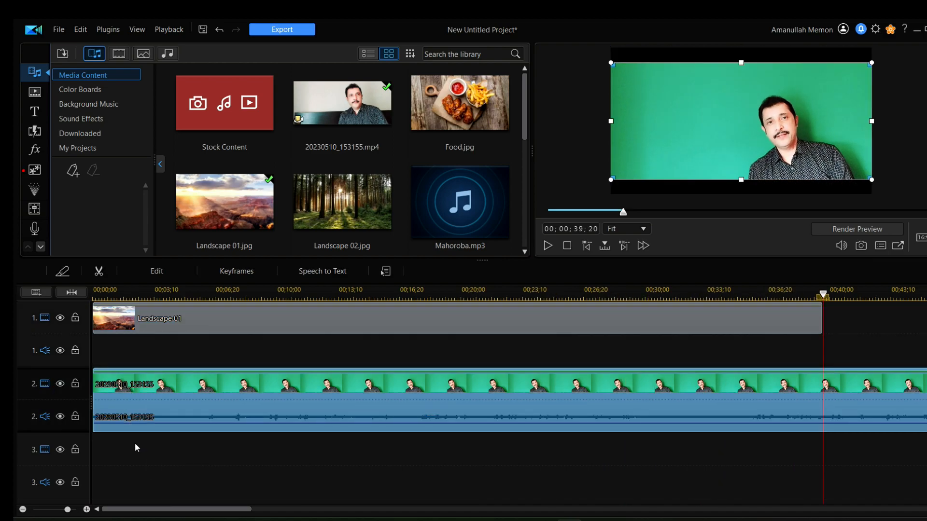
{"action": "right_click", "coordinate": [143, 389]}
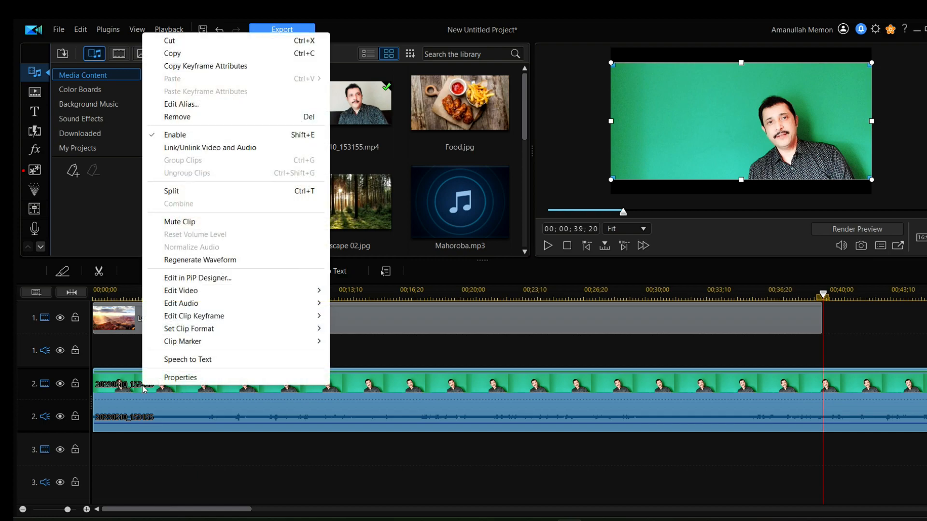
{"action": "left_click", "coordinate": [199, 279]}
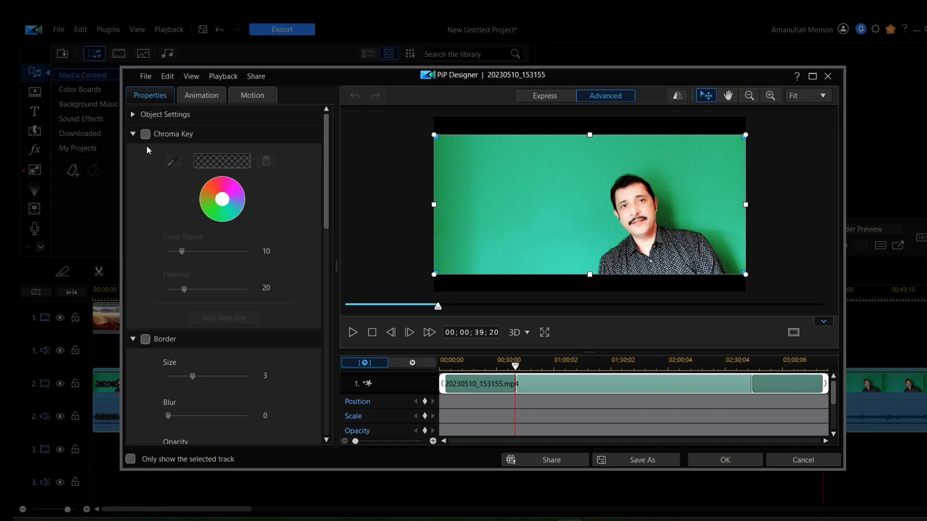
{"action": "left_click", "coordinate": [145, 134]}
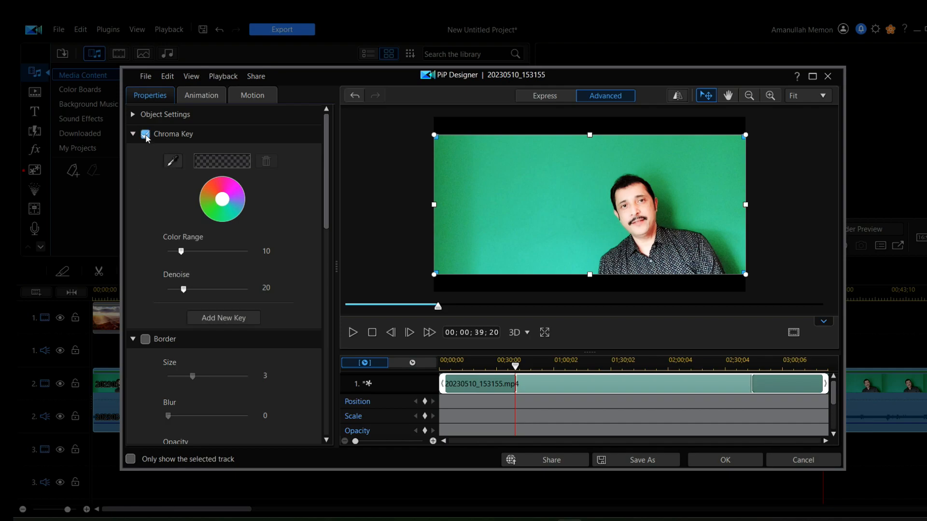
{"action": "left_click", "coordinate": [171, 162]}
{"action": "left_click", "coordinate": [500, 215]}
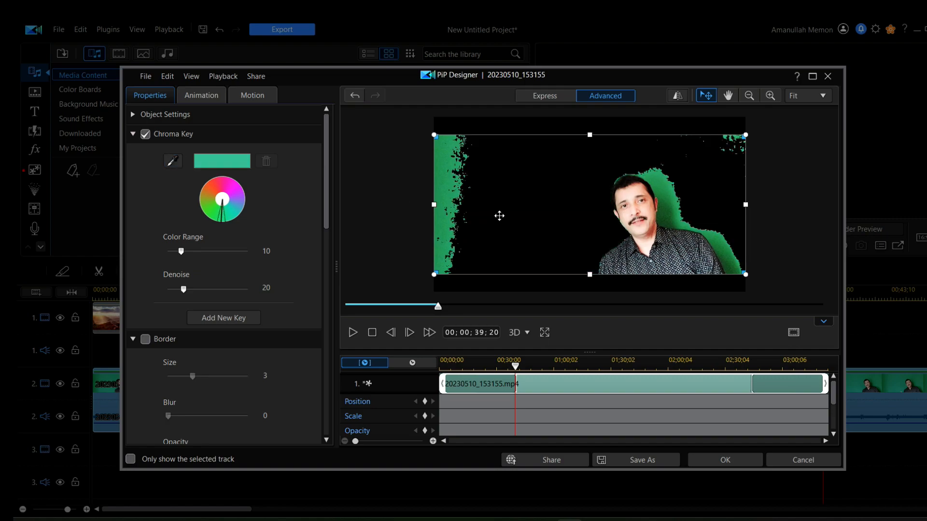
{"action": "left_click_drag", "start_coordinate": [182, 253], "coordinate": [247, 264]}
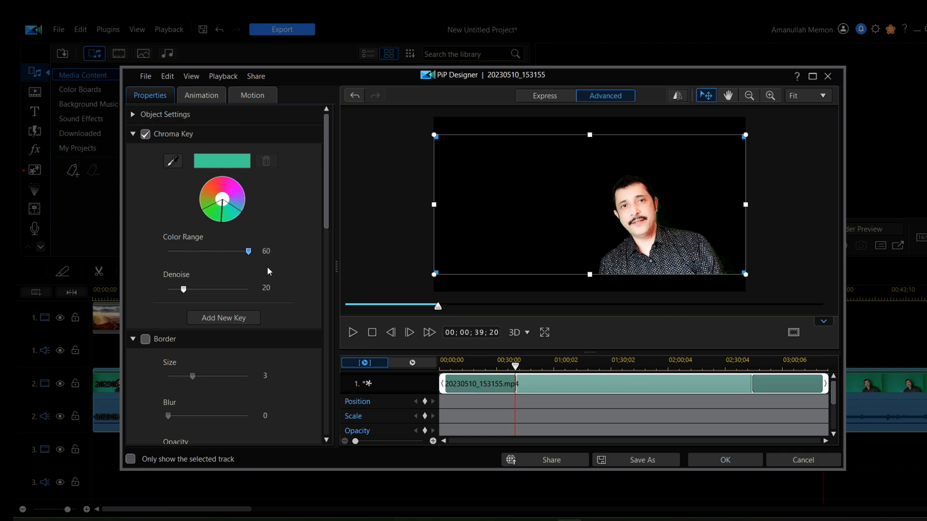
{"action": "left_click", "coordinate": [757, 460]}
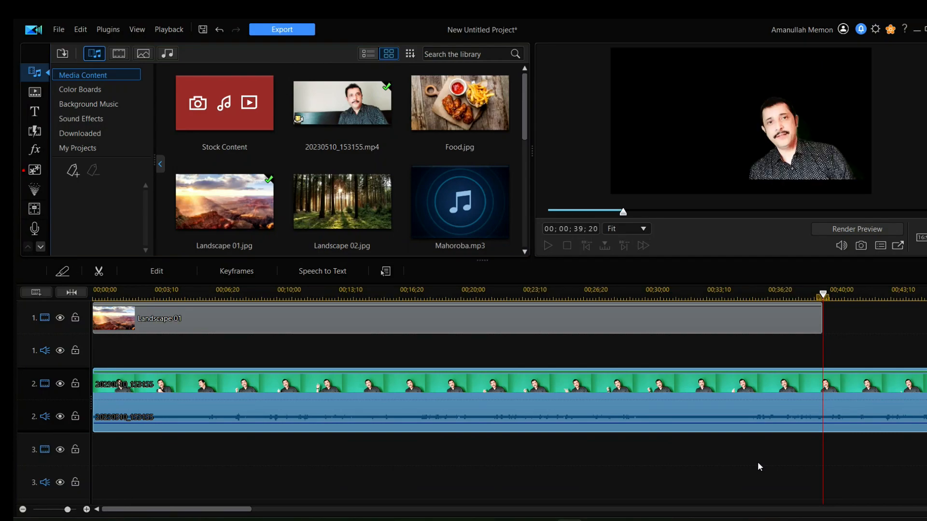
Step: Enlarge the keyed track 2 clip in the preview until it fills the full frame height and extends past the sides
{"action": "left_click", "coordinate": [159, 317]}
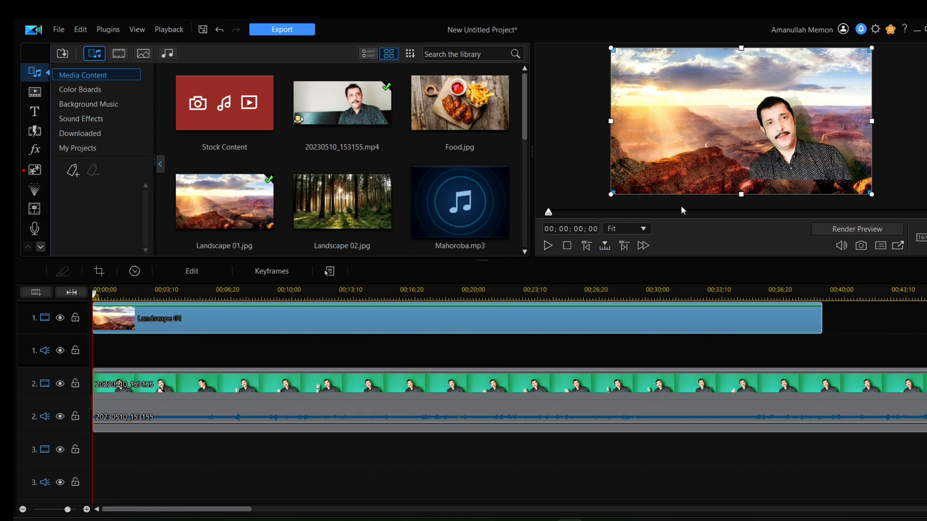
{"action": "left_click", "coordinate": [681, 408]}
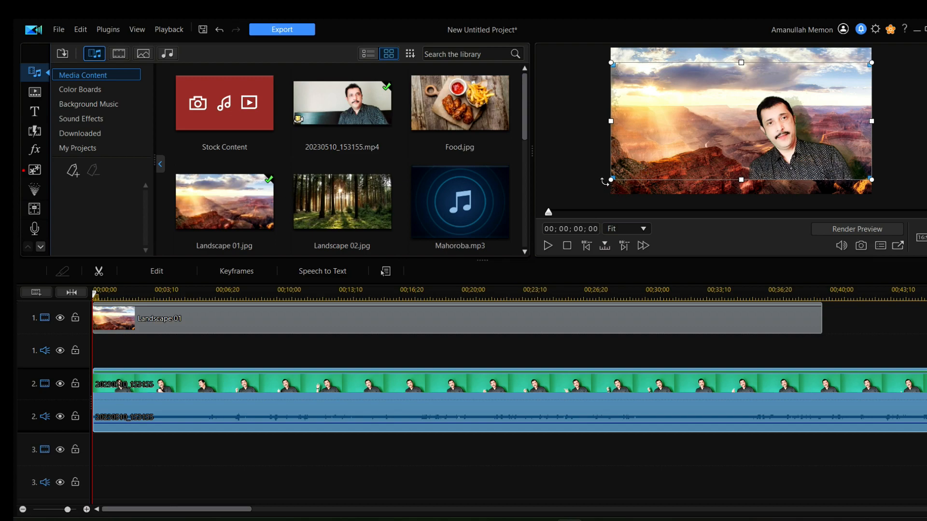
{"action": "left_click_drag", "start_coordinate": [609, 181], "coordinate": [607, 198]}
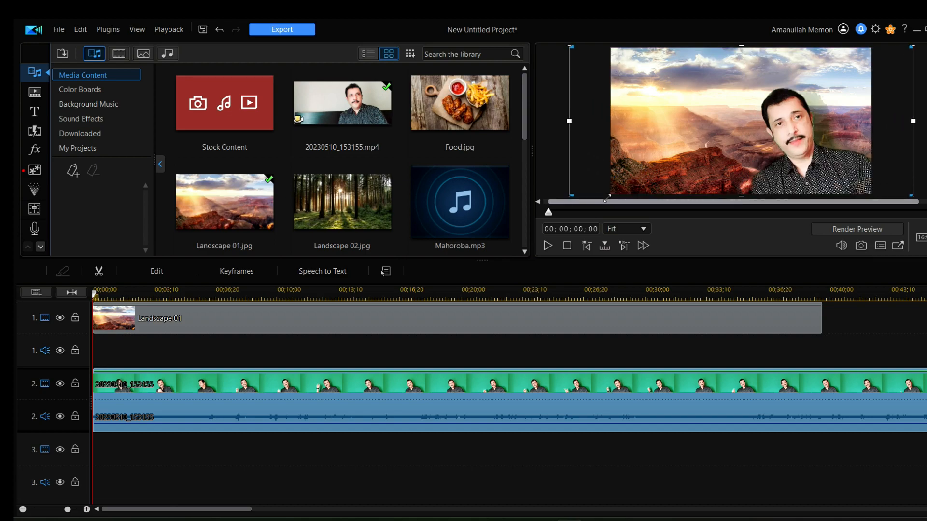
Step: Raise the track 2 clip's chroma key Denoise to about 45, checking the frame at 00;00;10;02, and play the result
{"action": "left_click", "coordinate": [299, 294]}
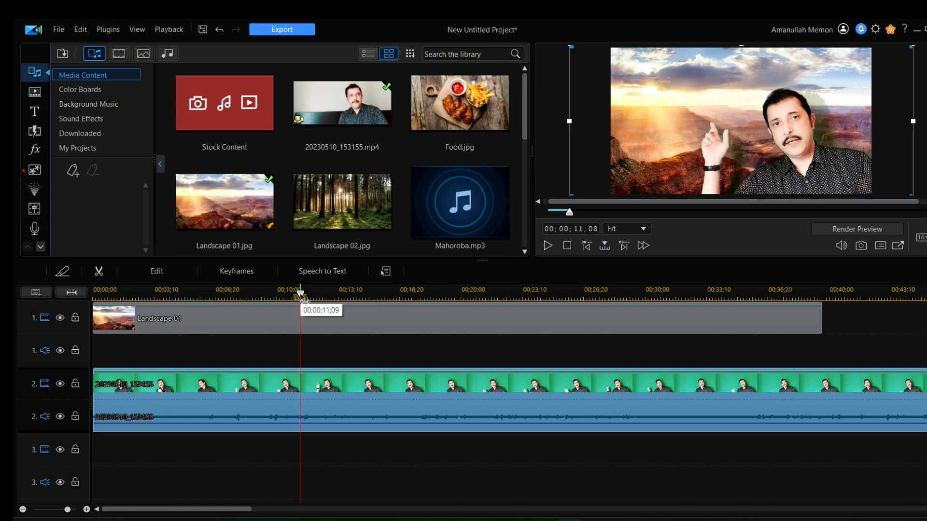
{"action": "left_click", "coordinate": [278, 294]}
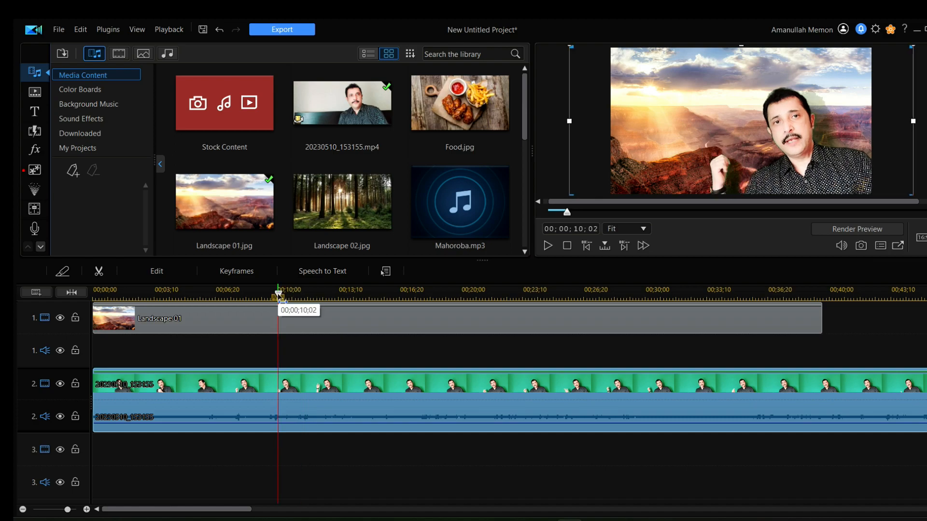
{"action": "right_click", "coordinate": [250, 388]}
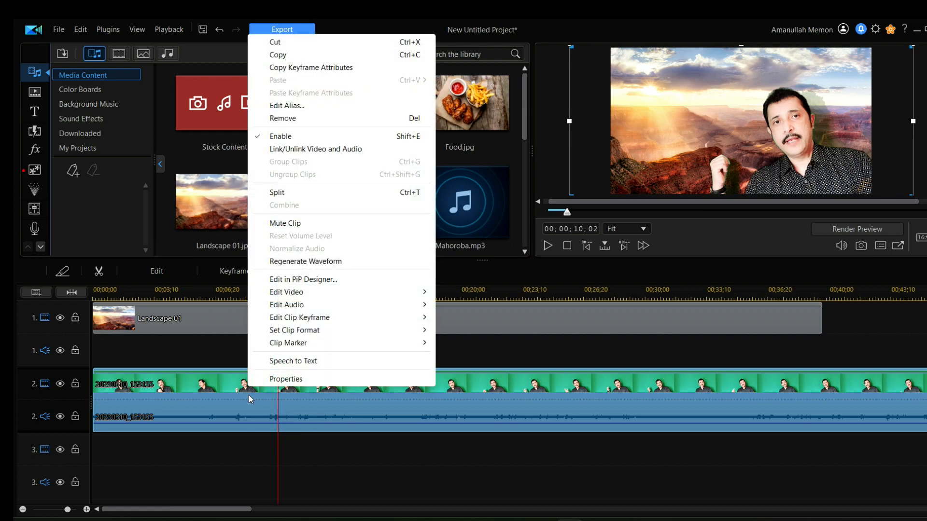
{"action": "left_click", "coordinate": [286, 280]}
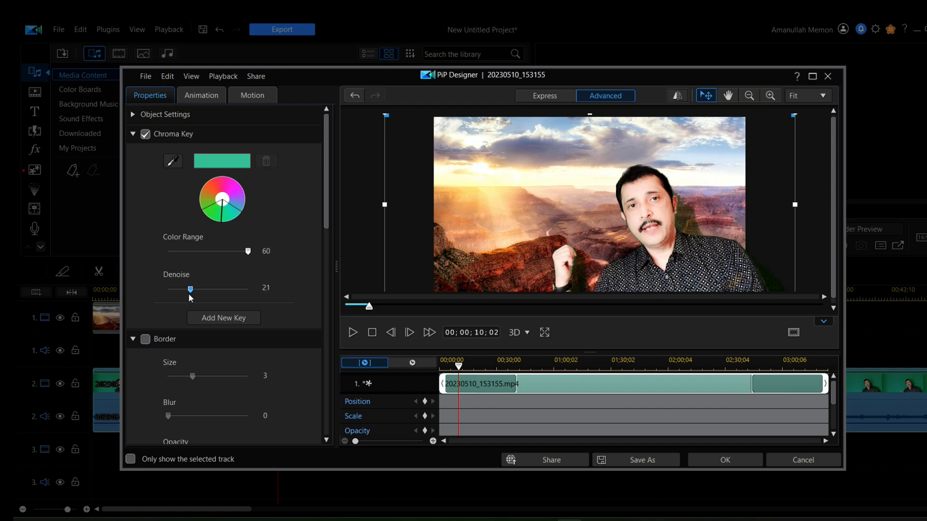
{"action": "left_click_drag", "start_coordinate": [198, 296], "coordinate": [204, 297]}
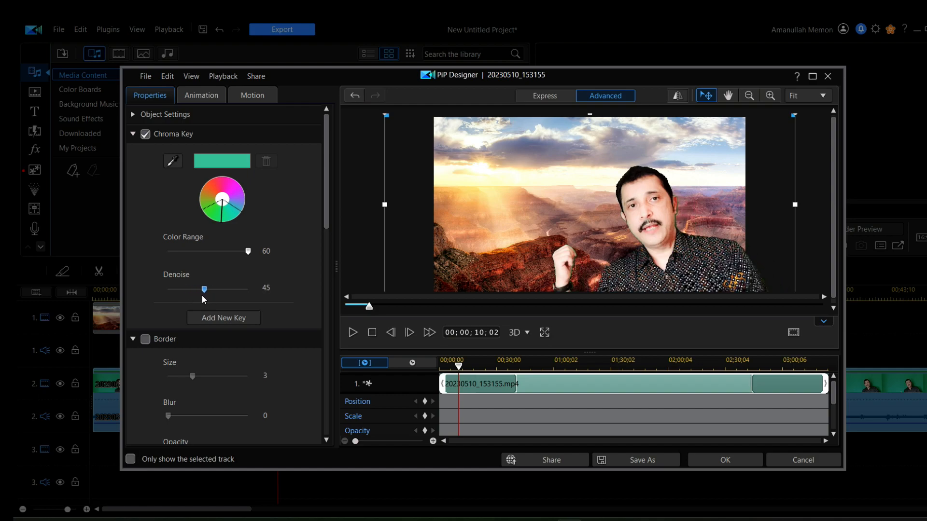
{"action": "left_click_drag", "start_coordinate": [205, 299], "coordinate": [202, 298]}
{"action": "left_click", "coordinate": [734, 464]}
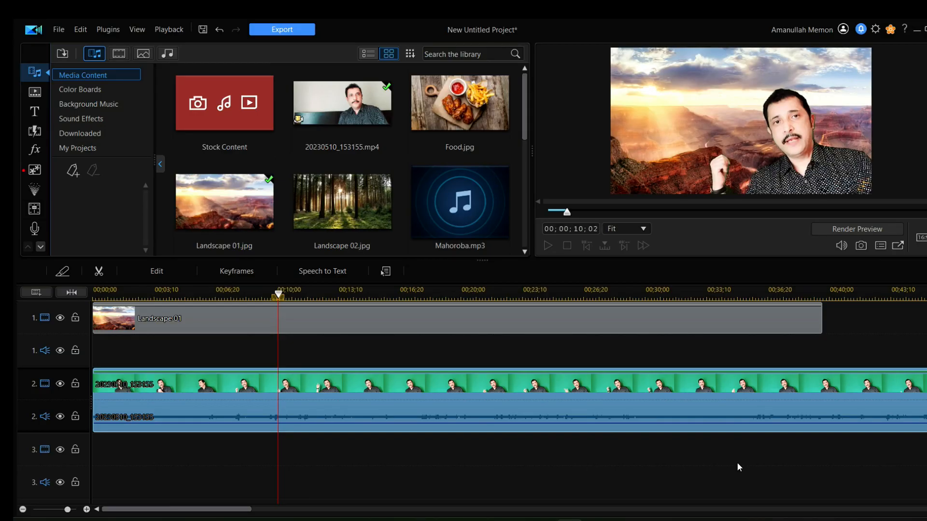
{"action": "left_click", "coordinate": [548, 246]}
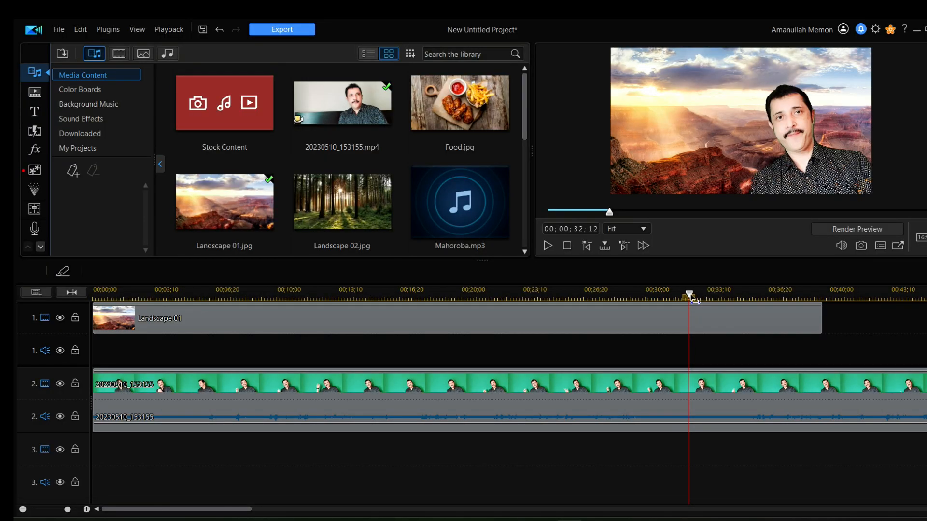
Step: Remove the Landscape 01 background image from track 1
{"action": "left_click", "coordinate": [627, 317]}
{"action": "right_click", "coordinate": [493, 317]}
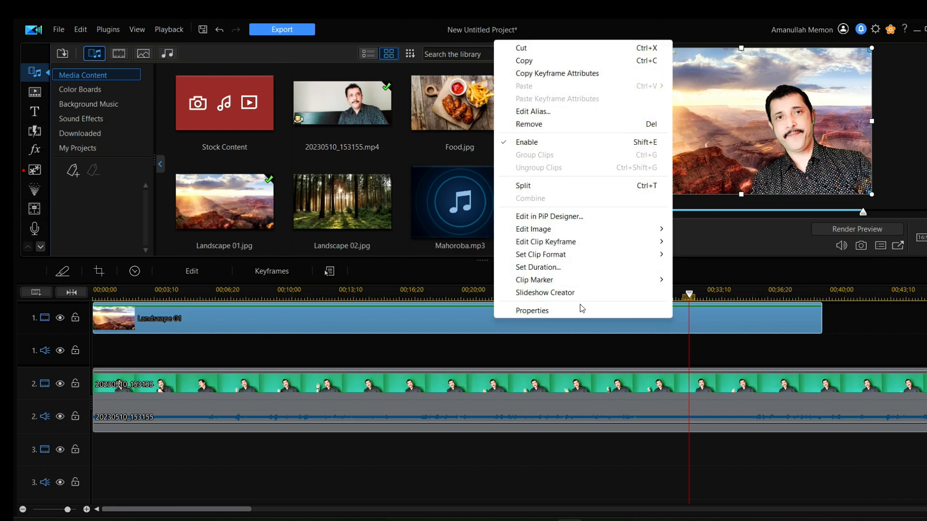
{"action": "left_click", "coordinate": [567, 124]}
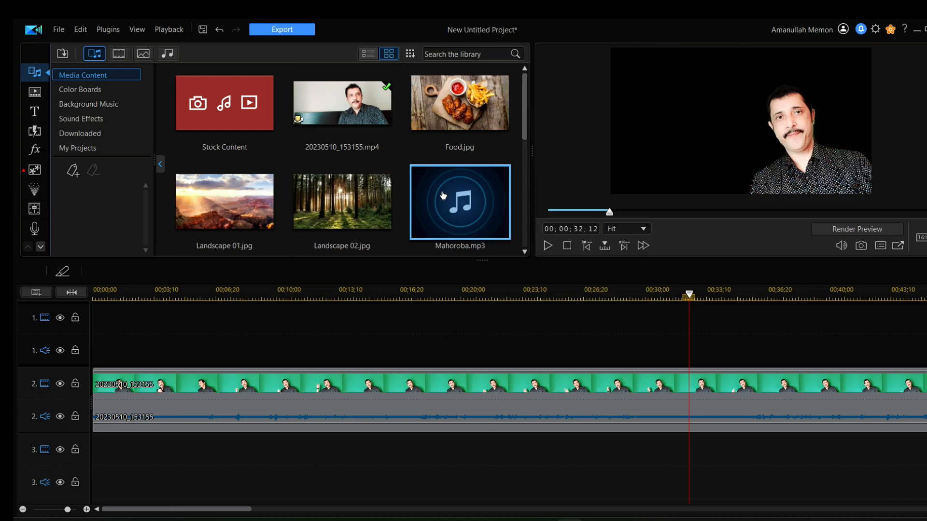
Step: Place the downloaded video 4768787_HD_01 at the start of track 1 as the background and play the result
{"action": "left_click", "coordinate": [89, 132]}
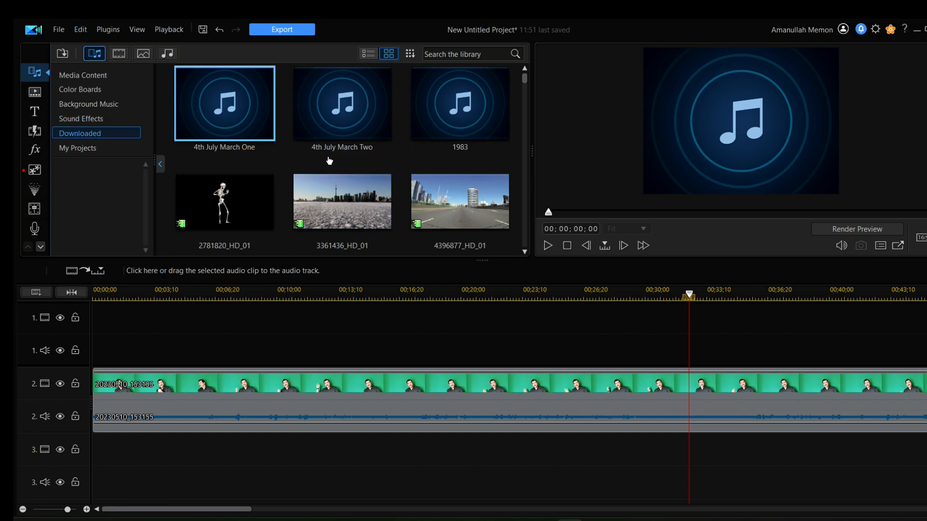
{"action": "scroll", "coordinate": [342, 142], "scroll_direction": "down", "scroll_amount": 2}
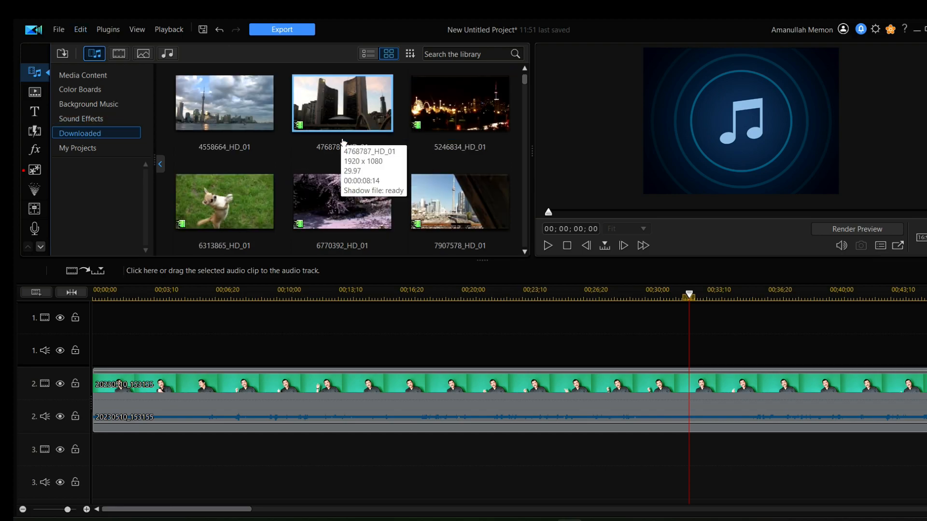
{"action": "left_click", "coordinate": [355, 113]}
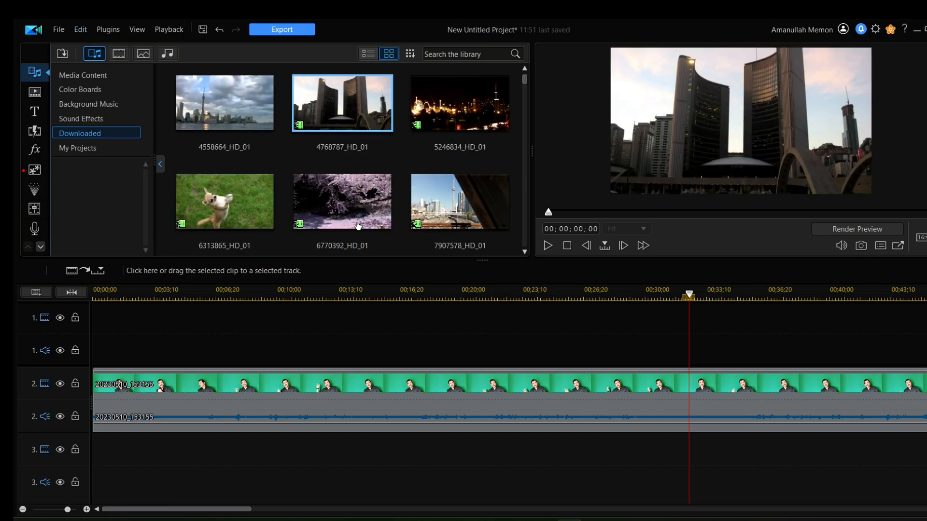
{"action": "left_click_drag", "start_coordinate": [199, 322], "coordinate": [90, 321]}
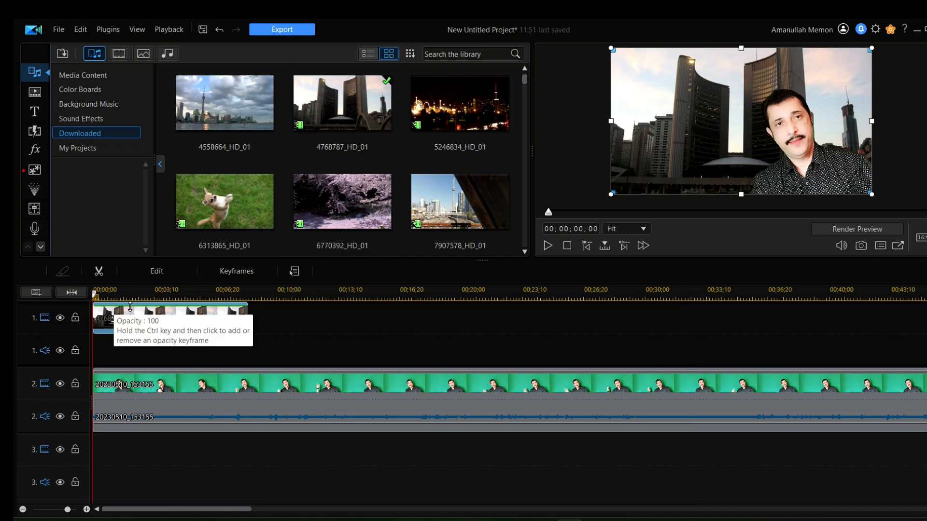
{"action": "left_click", "coordinate": [548, 246]}
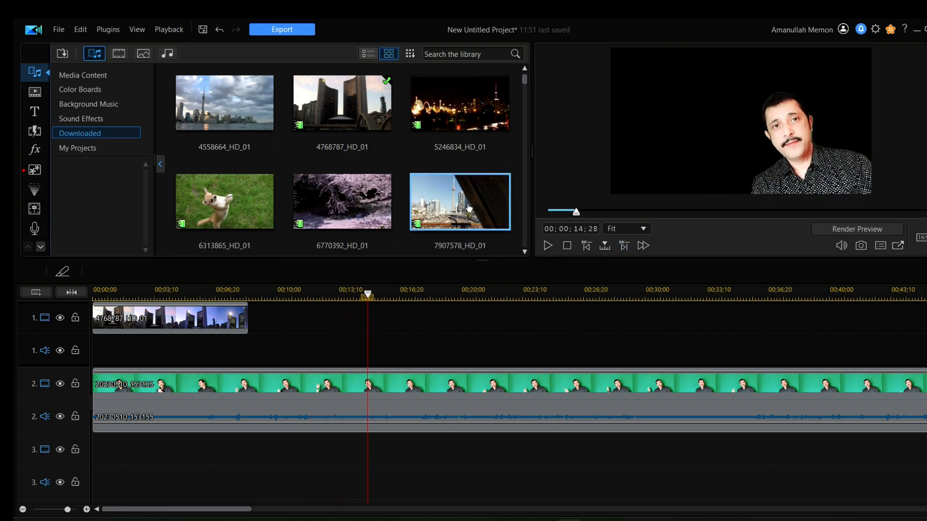
Step: Place the downloaded video 7907578_HD_01 directly after the first background clip on track 1
{"action": "left_click_drag", "start_coordinate": [468, 211], "coordinate": [249, 316]}
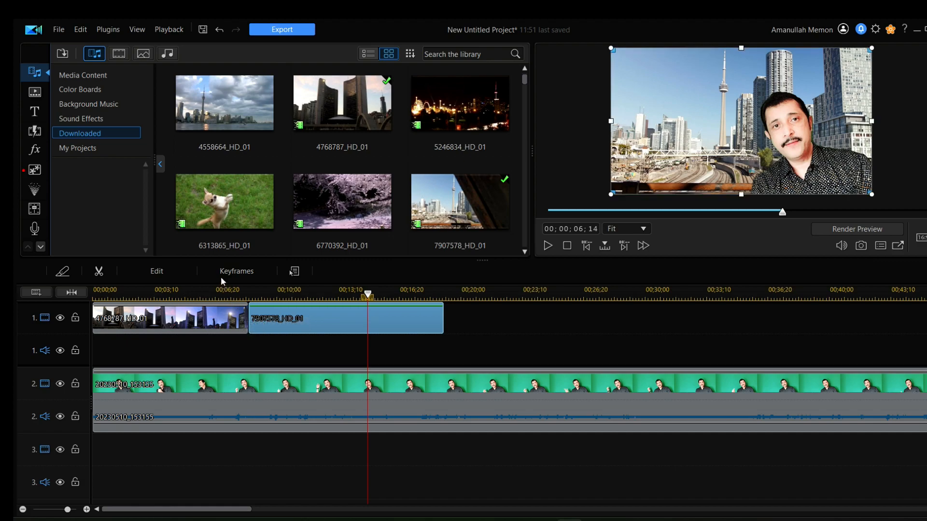
{"action": "left_click", "coordinate": [222, 274]}
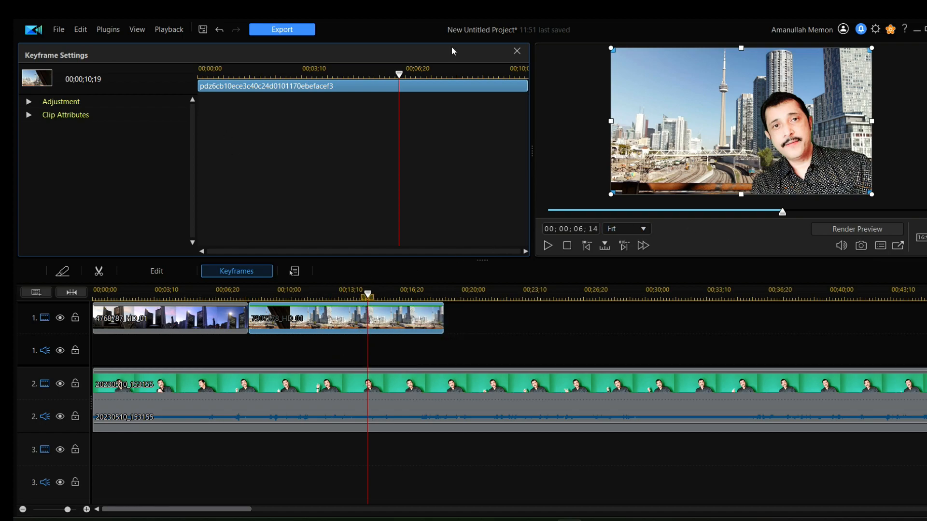
{"action": "left_click", "coordinate": [517, 52]}
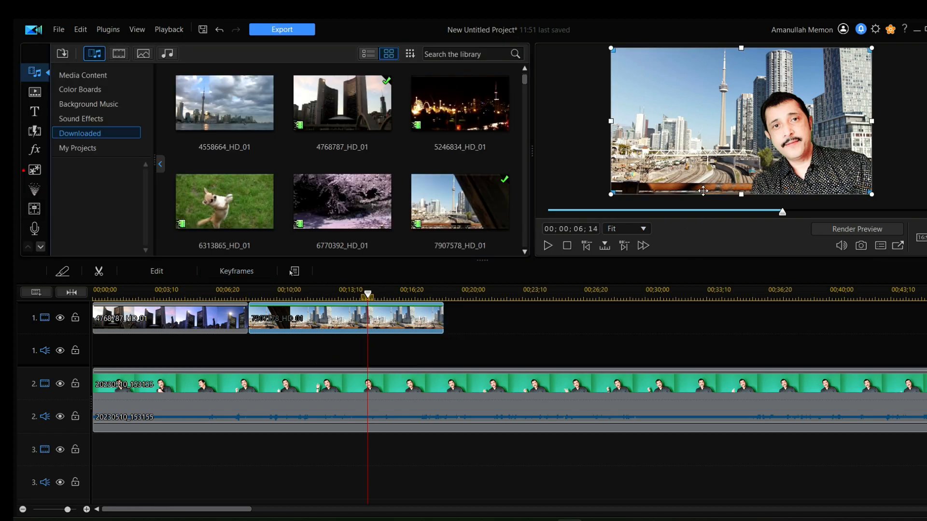
Step: Scale the second background clip to slightly overfill the frame, and play the composite from 00;00;06;04
{"action": "left_click_drag", "start_coordinate": [611, 194], "coordinate": [624, 127]}
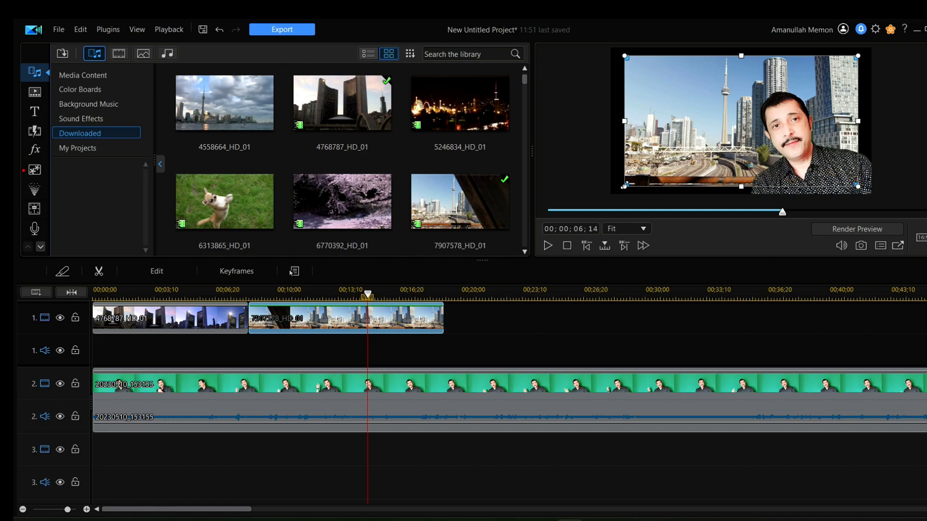
{"action": "left_click_drag", "start_coordinate": [622, 186], "coordinate": [606, 188]}
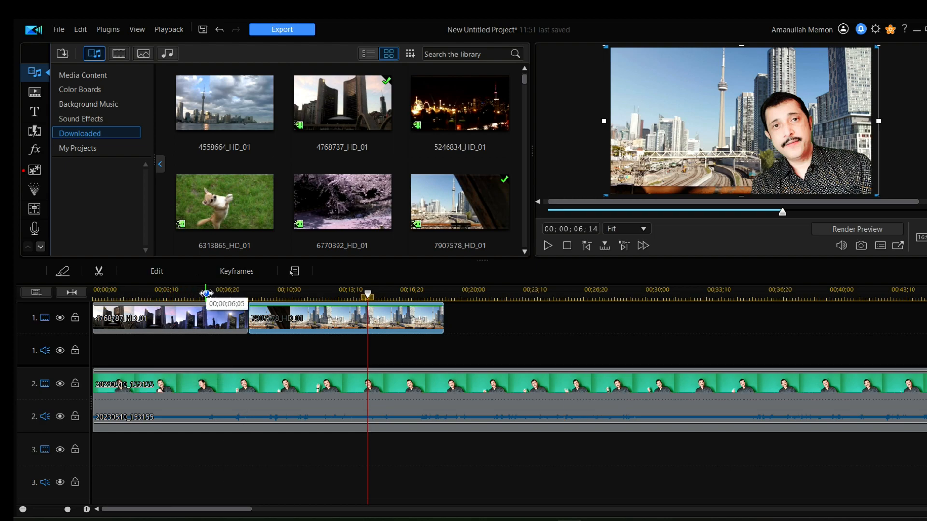
{"action": "left_click", "coordinate": [205, 292]}
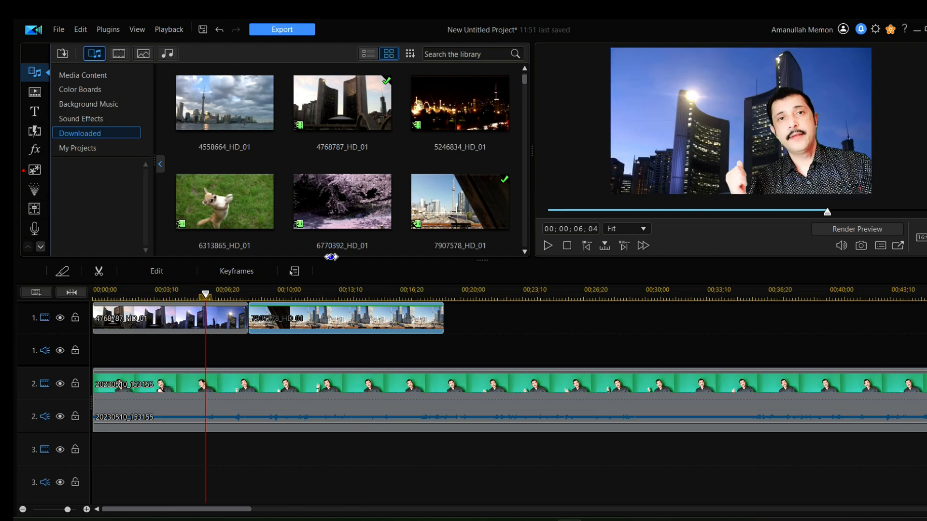
{"action": "left_click", "coordinate": [549, 245]}
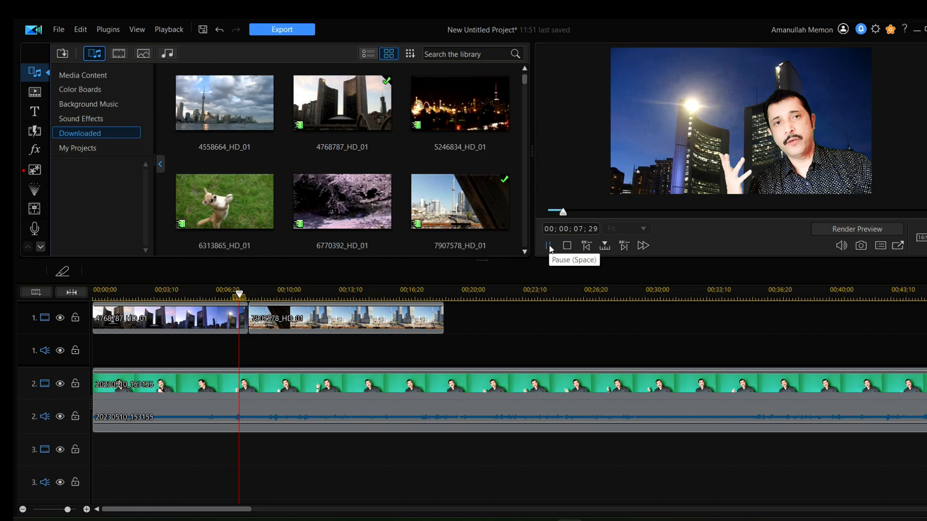